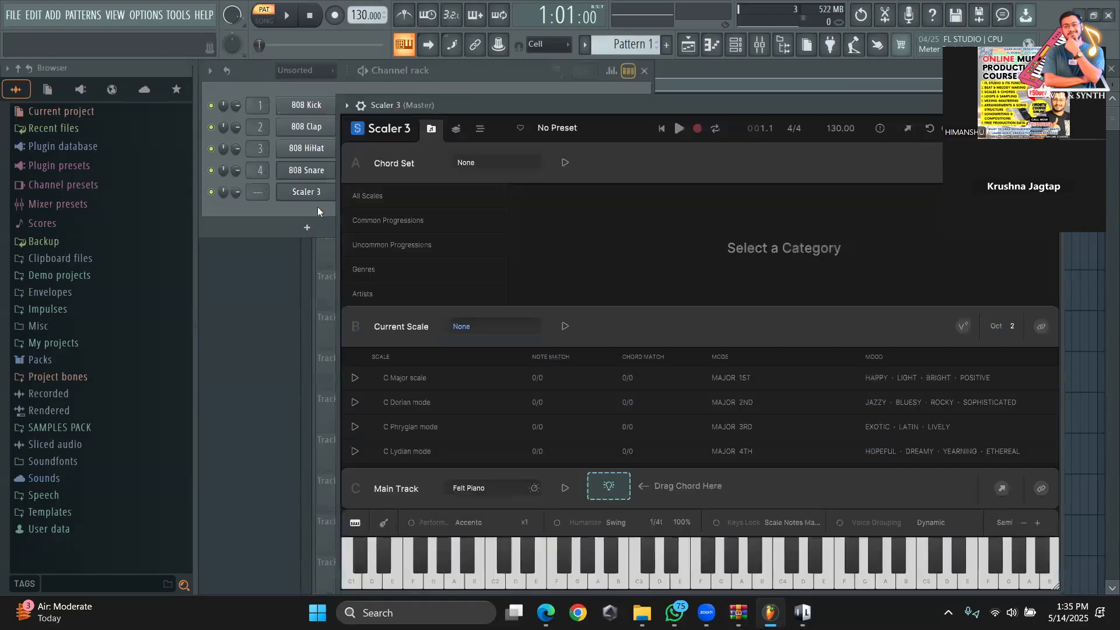
# Step: Add the Plugin Boutique Scaler VST3 generator as a new channel and reposition its plugin window
pyautogui.click(307, 227)
pyautogui.click(352, 22)
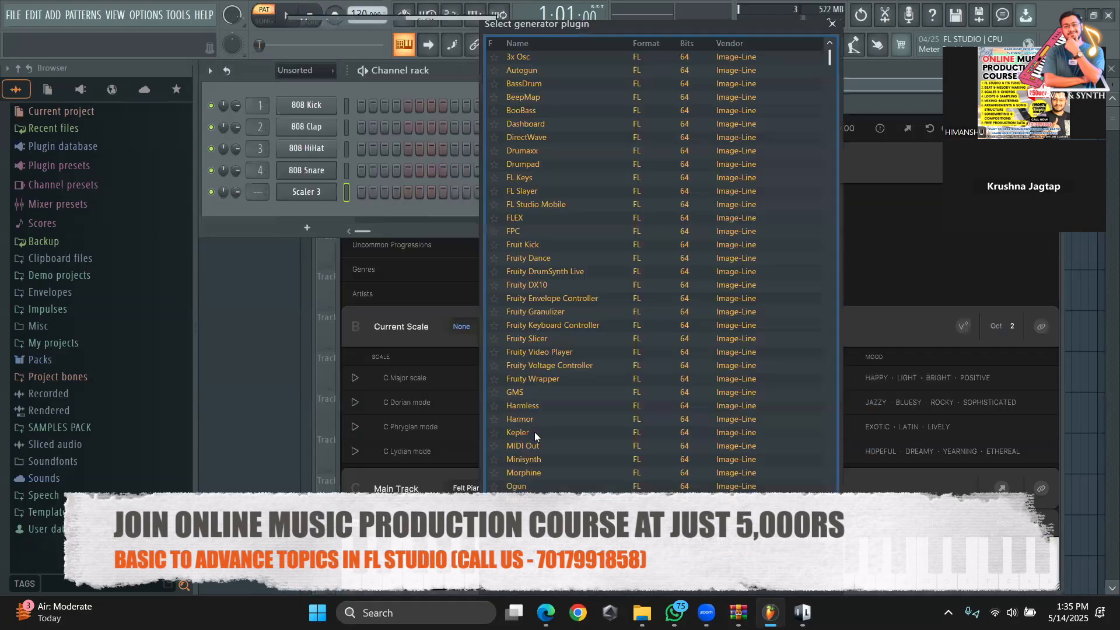
pyautogui.write('sca')
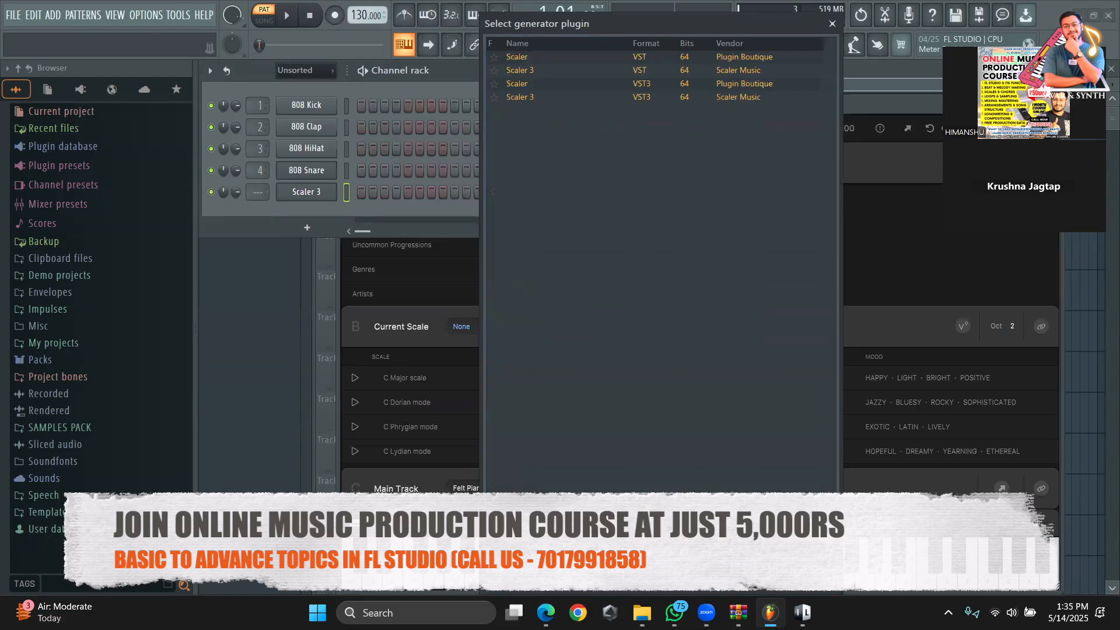
pyautogui.doubleClick(612, 83)
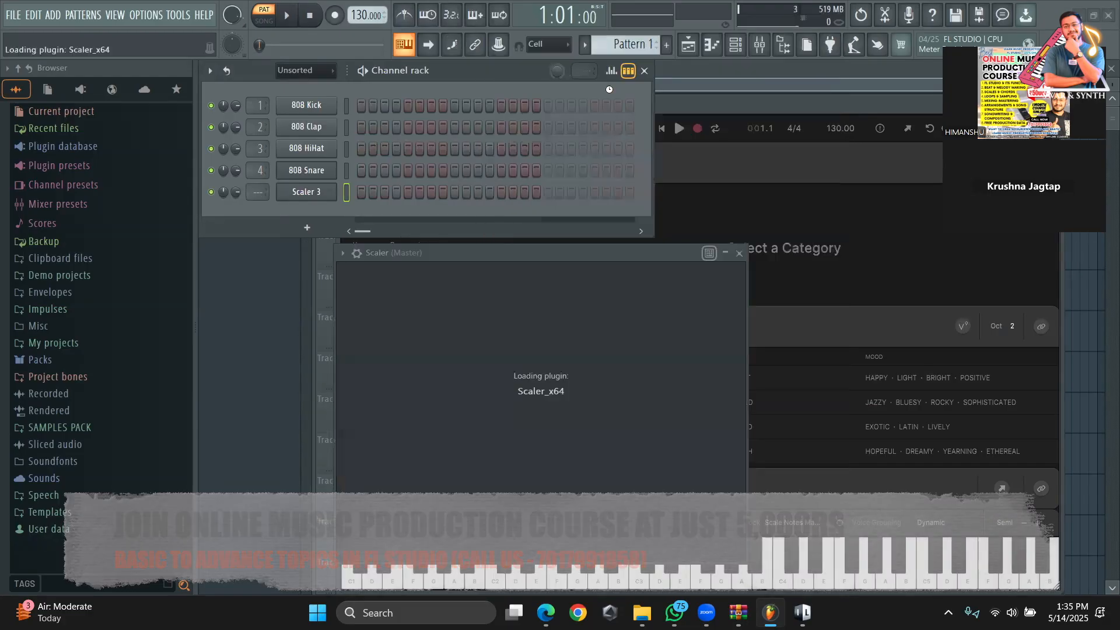
pyautogui.moveTo(617, 251); pyautogui.dragTo(603, 233)
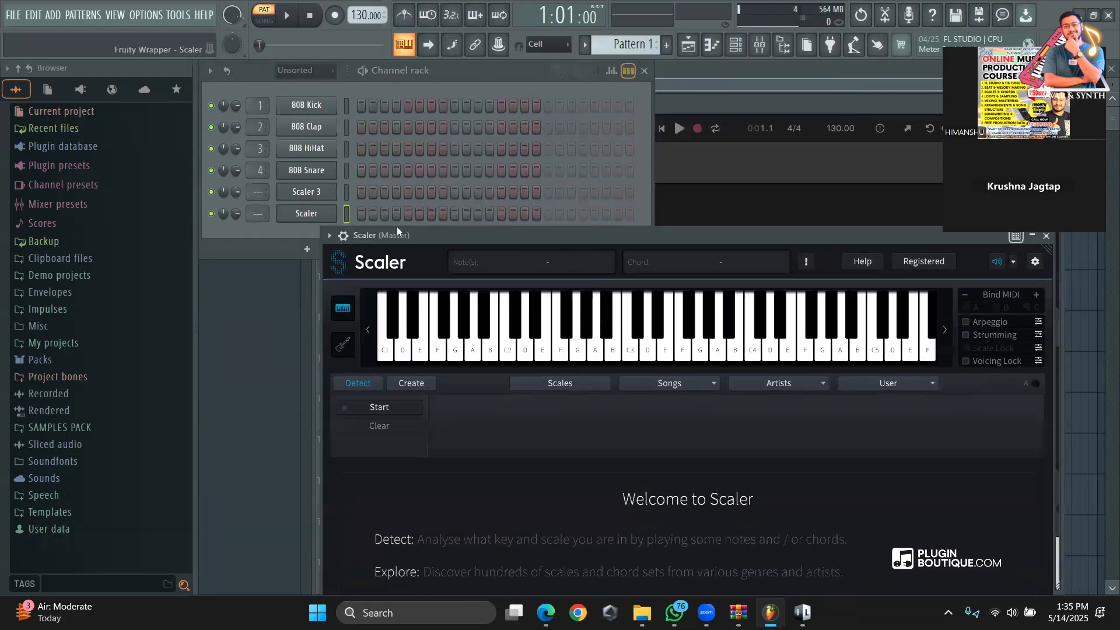
# Step: Delete the Scaler 3 channel from the rack and move the Scaler window higher so it is fully in view
pyautogui.rightClick(318, 191)
pyautogui.click(395, 334)
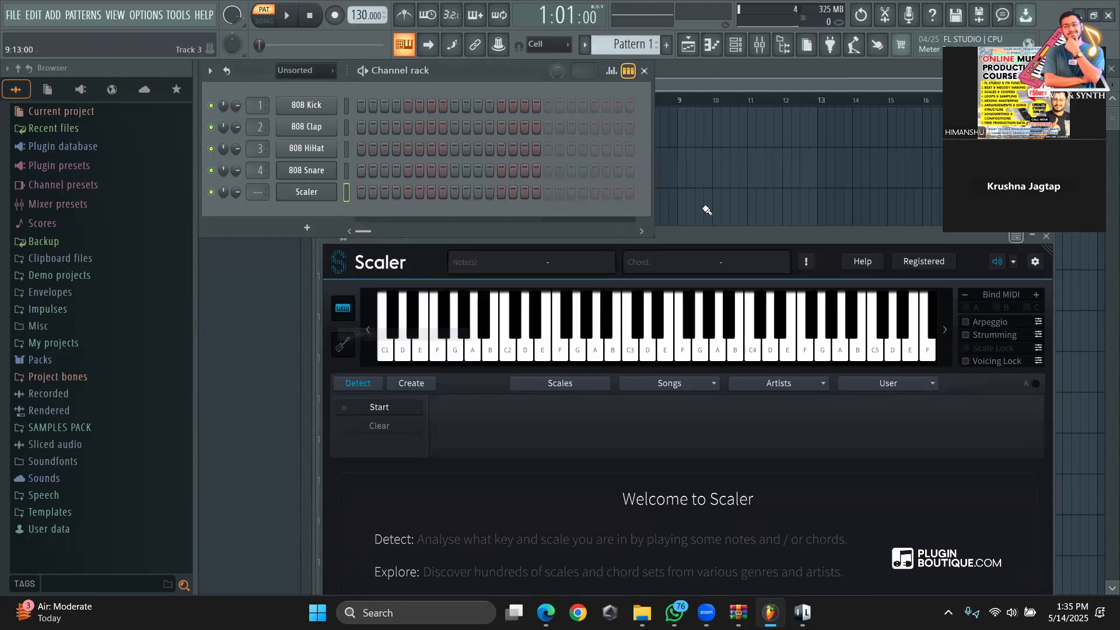
pyautogui.moveTo(689, 229); pyautogui.dragTo(693, 84)
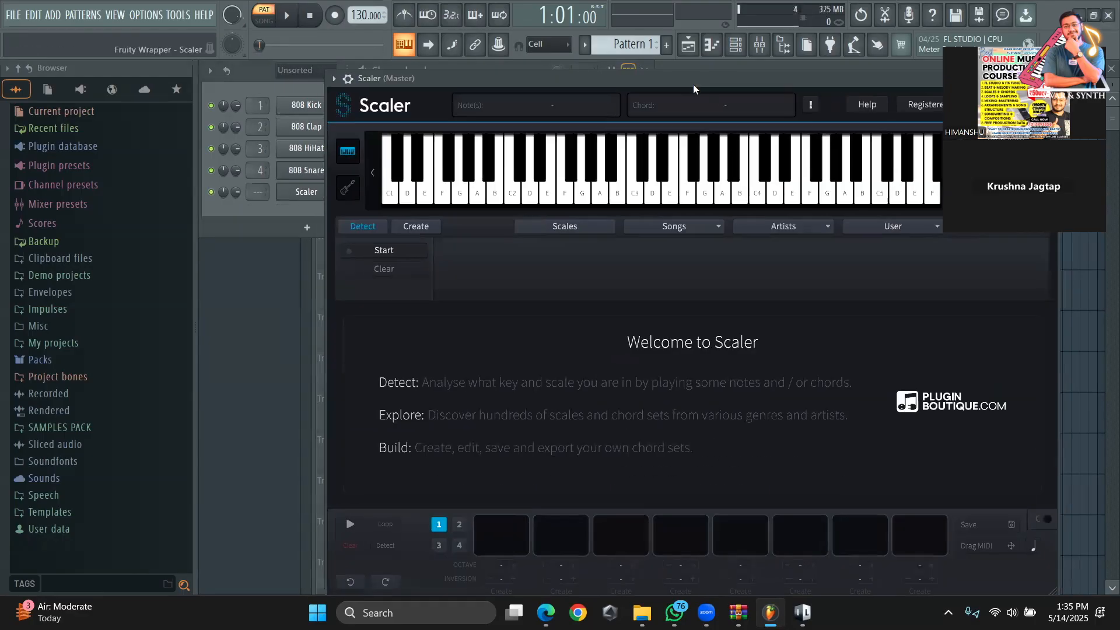
# Step: Filter Scaler's scales to the note A and select the A Major scale
pyautogui.click(592, 225)
pyautogui.click(405, 251)
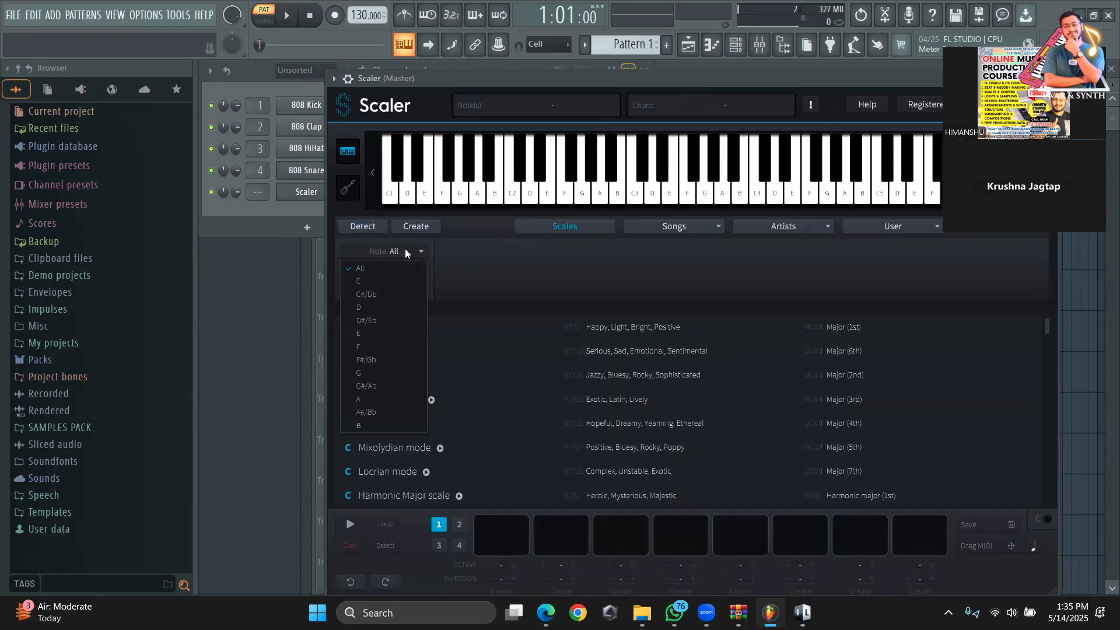
pyautogui.click(367, 400)
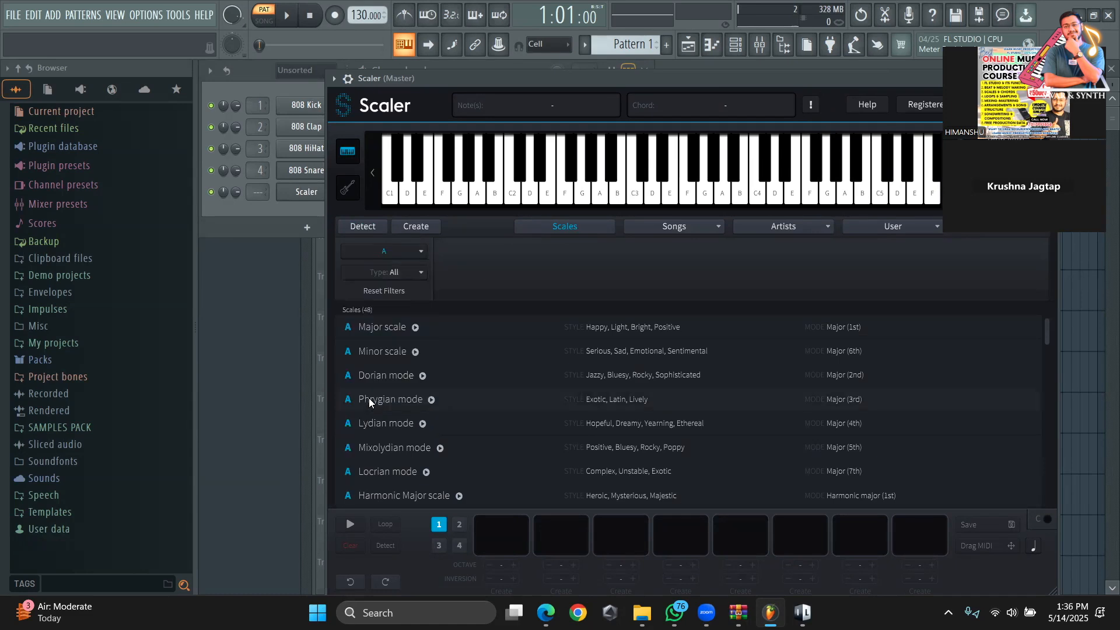
pyautogui.click(441, 321)
# Step: Place A maj in chord slot 1 and B min in slot 5, and transfer the progression's MIDI to the Scaler channel
pyautogui.click(441, 477)
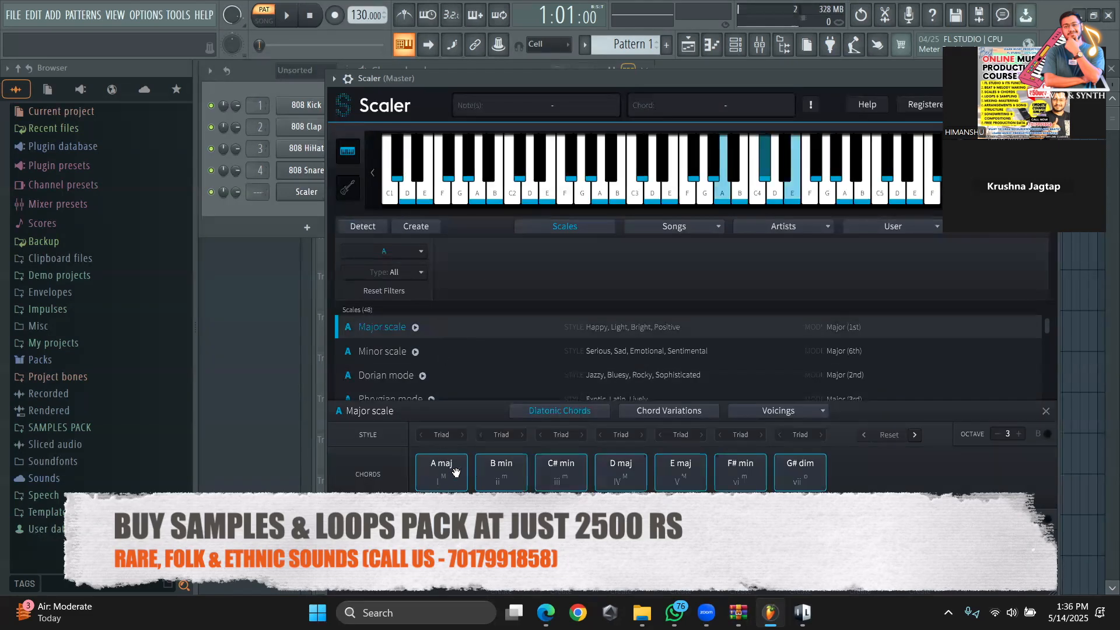
pyautogui.click(444, 475)
pyautogui.click(501, 467)
pyautogui.moveTo(689, 77); pyautogui.dragTo(803, 78)
pyautogui.moveTo(1091, 545); pyautogui.dragTo(320, 192)
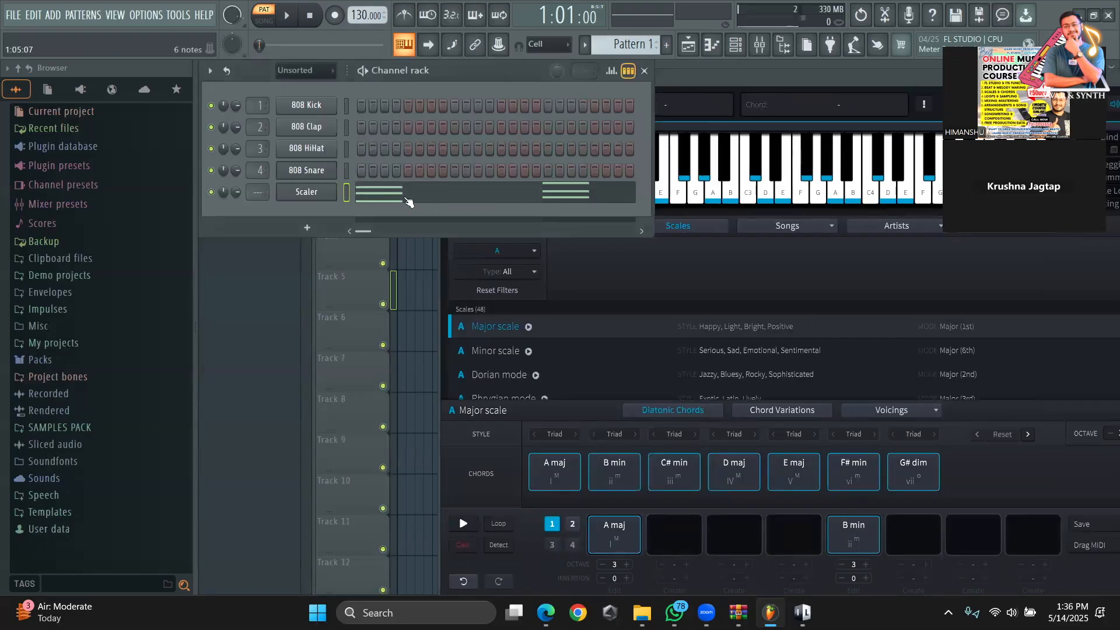
# Step: Find the DUNE 3 synth among the generator plugins and add it as a new channel
pyautogui.click(307, 228)
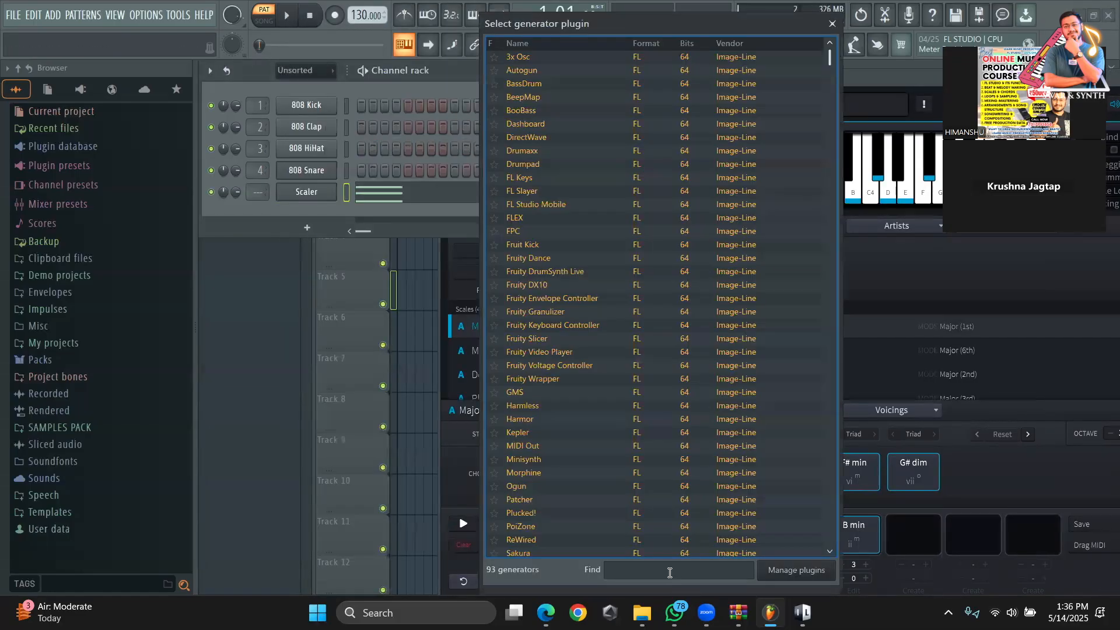
pyautogui.click(670, 573)
pyautogui.write('dune')
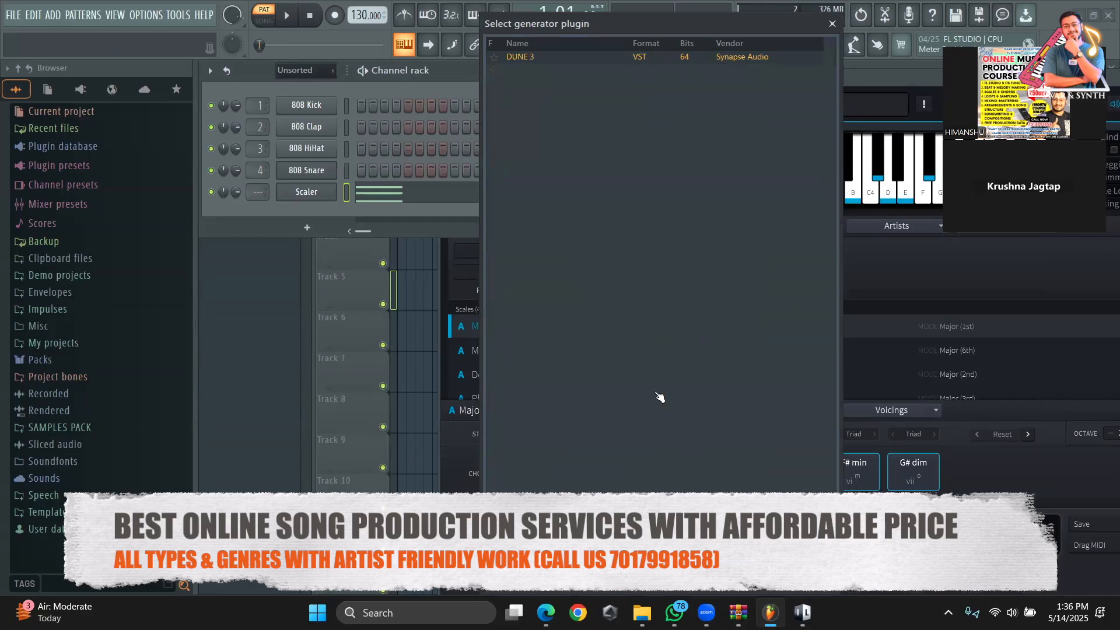
pyautogui.doubleClick(647, 59)
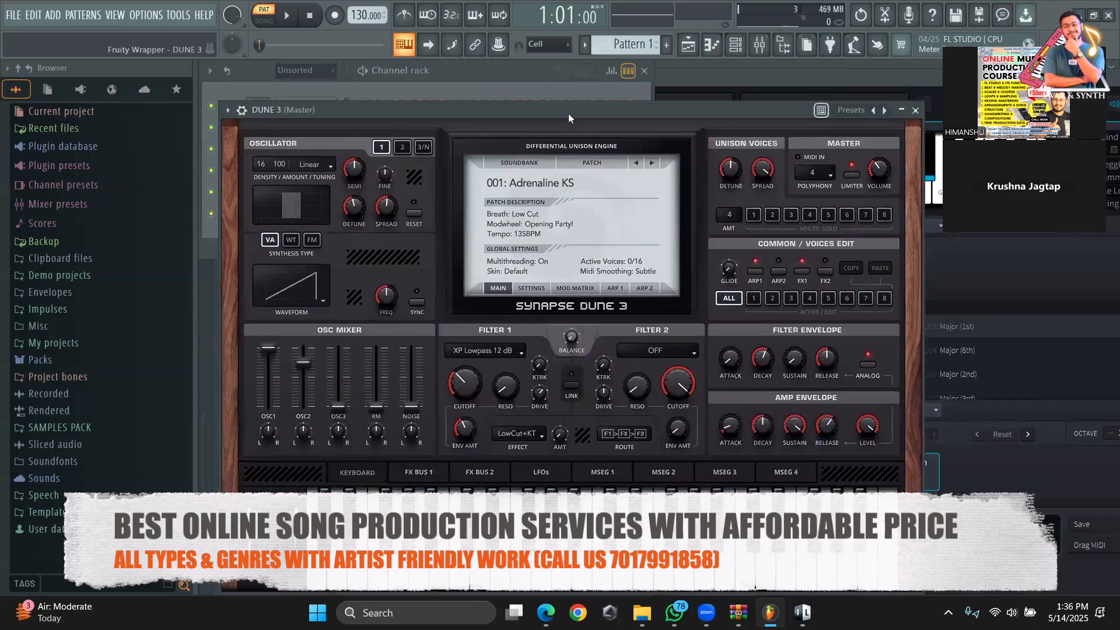
# Step: Reposition the DUNE 3 window and load the Keys soundbank from DUNE 2 Factory
pyautogui.moveTo(568, 117); pyautogui.dragTo(623, 79)
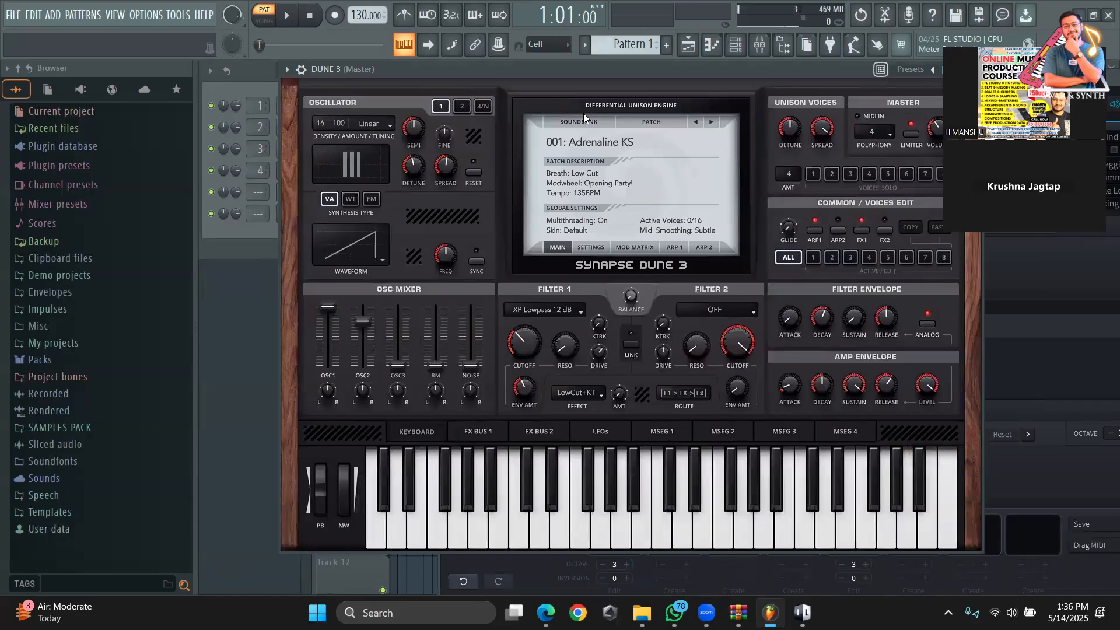
pyautogui.click(583, 120)
pyautogui.moveTo(657, 266)
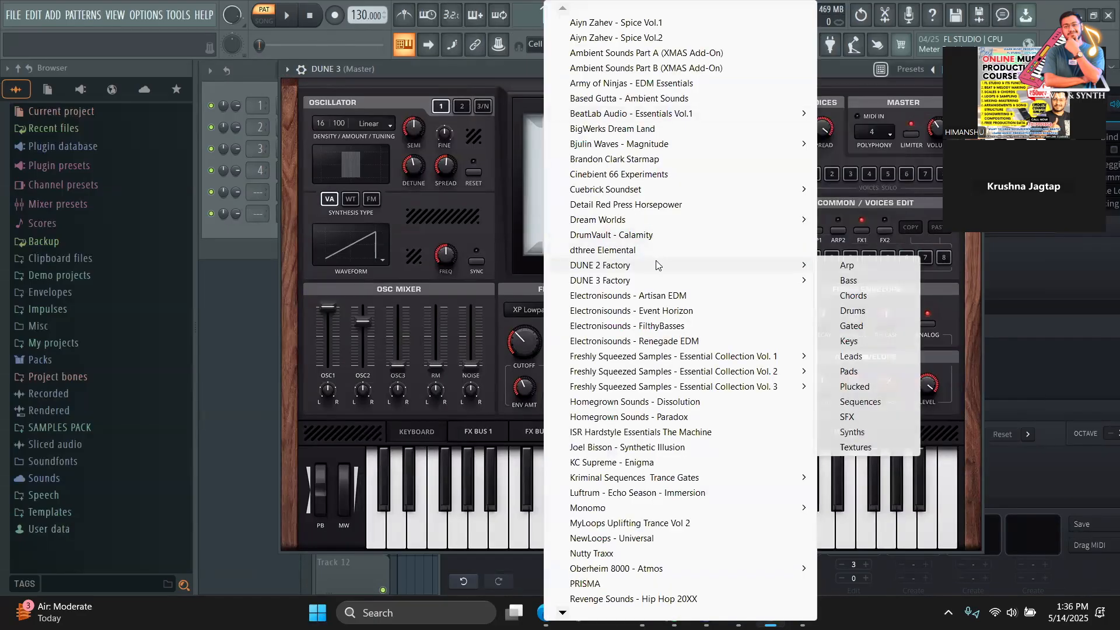
pyautogui.click(857, 341)
# Step: Cut the chord notes from the Scaler channel, paste them into the DUNE 3 channel and audition the pattern
pyautogui.click(243, 229)
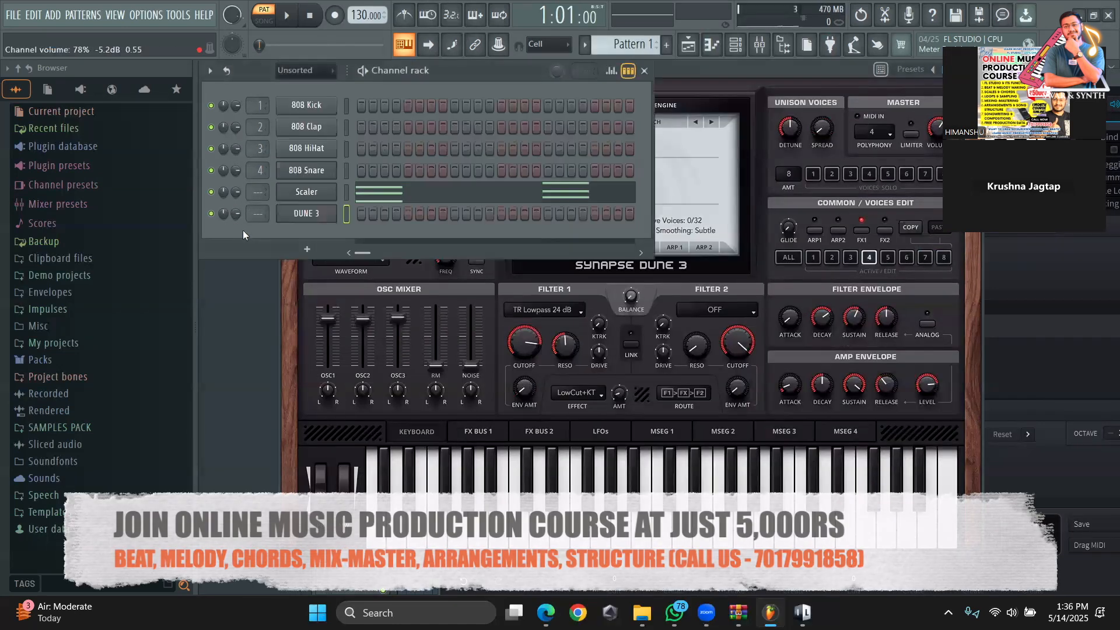
pyautogui.rightClick(309, 196)
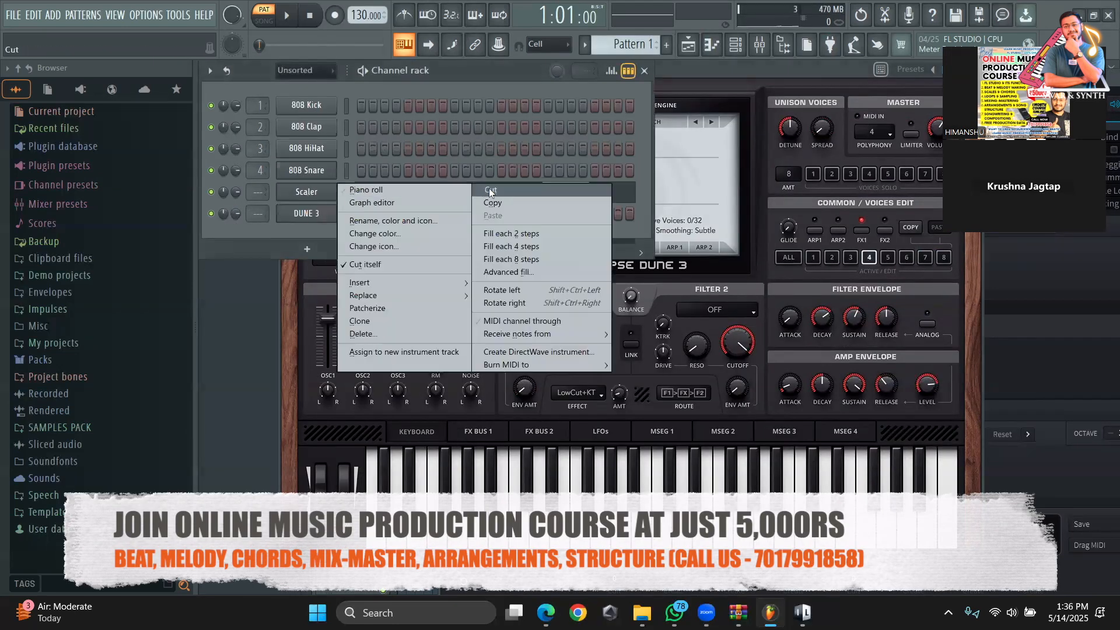
pyautogui.click(489, 188)
pyautogui.rightClick(315, 214)
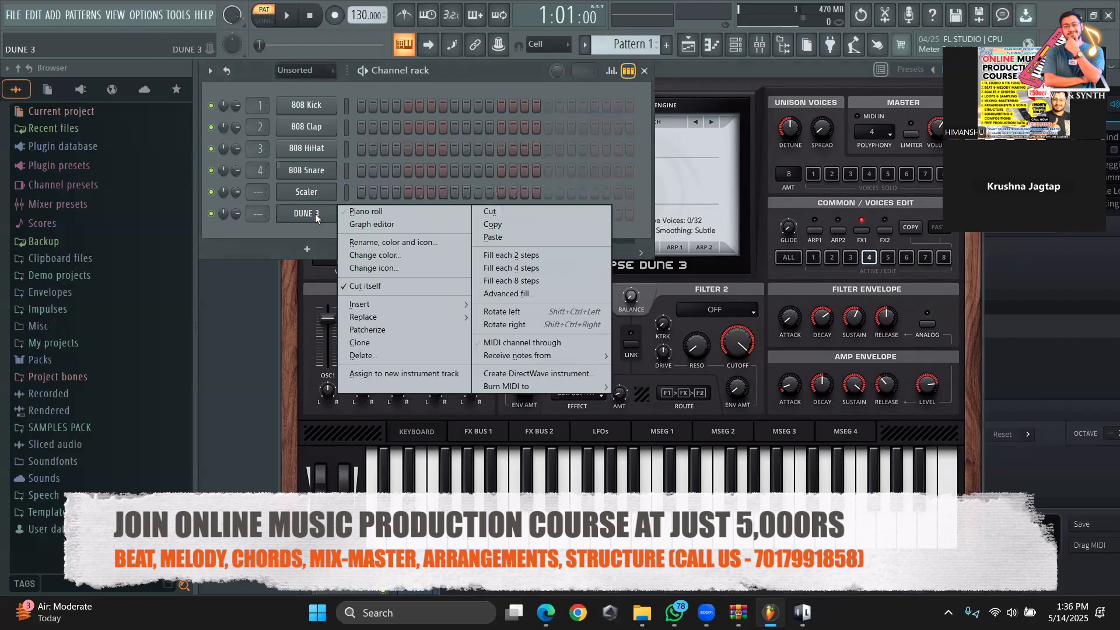
pyautogui.click(493, 237)
pyautogui.press('space')
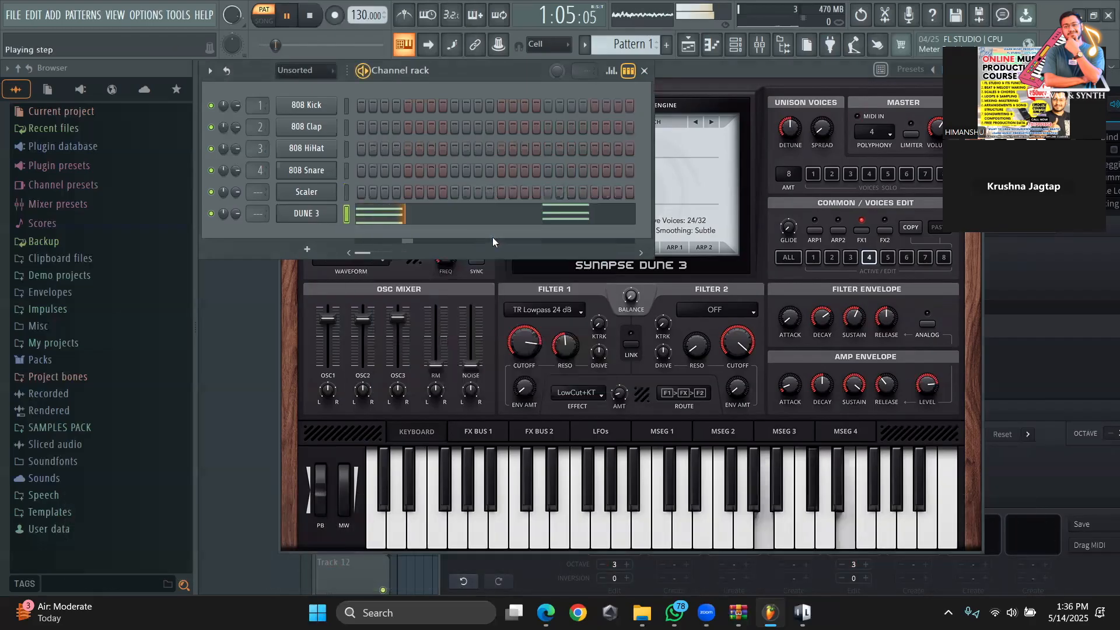
pyautogui.press('space')
# Step: Switch DUNE 3 to the patch 002: Blockbuster Bells KS and play the pattern with it
pyautogui.moveTo(693, 69); pyautogui.dragTo(729, 267)
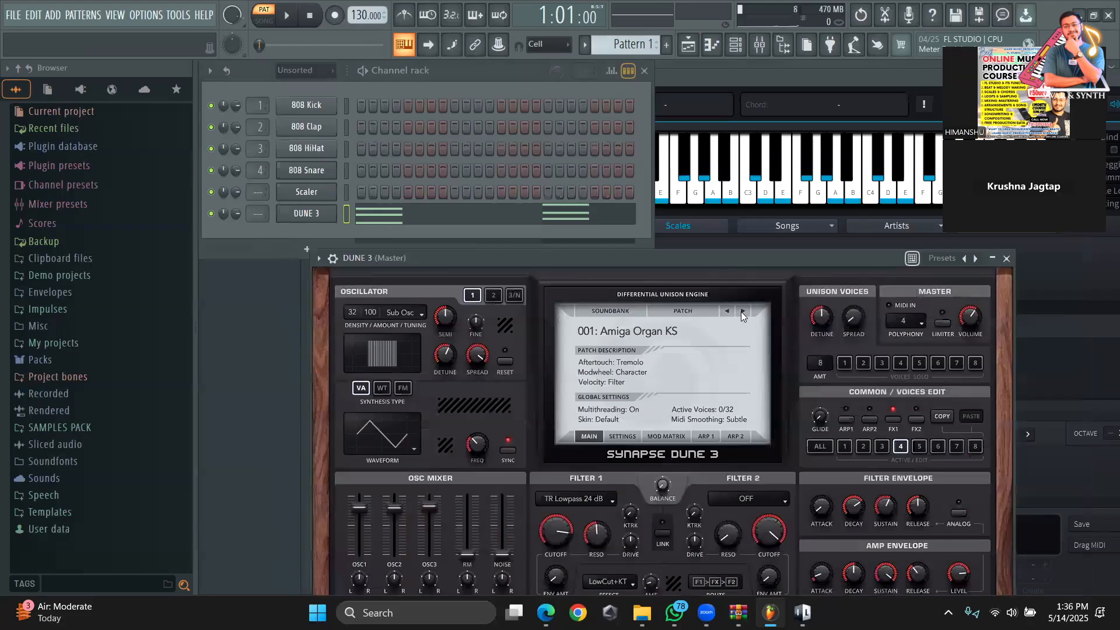
pyautogui.click(741, 313)
pyautogui.press('space')
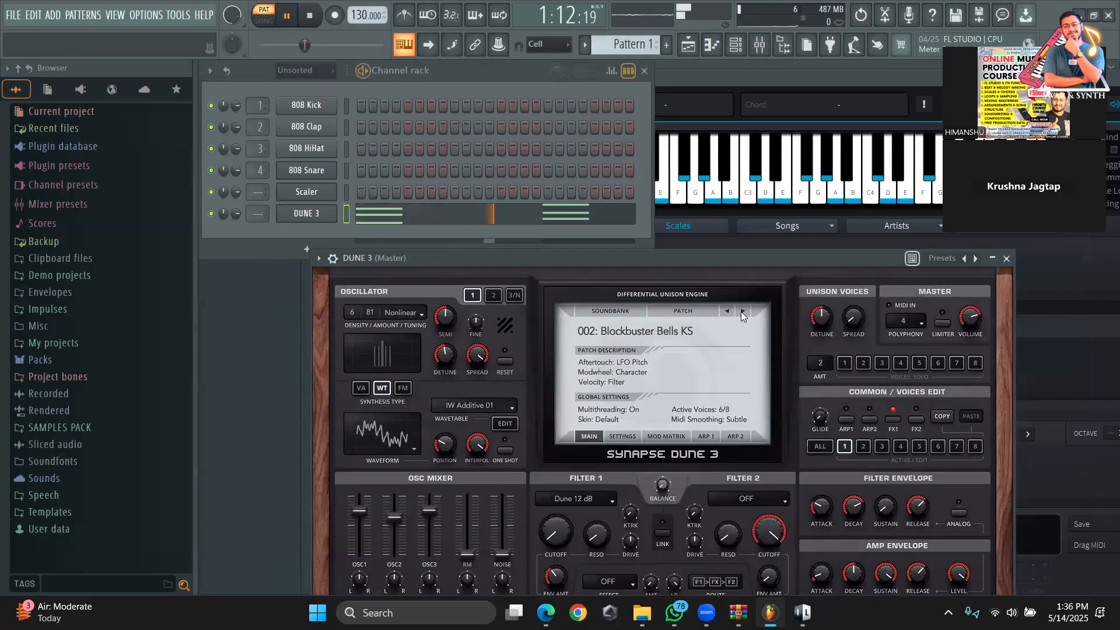
pyautogui.press('space')
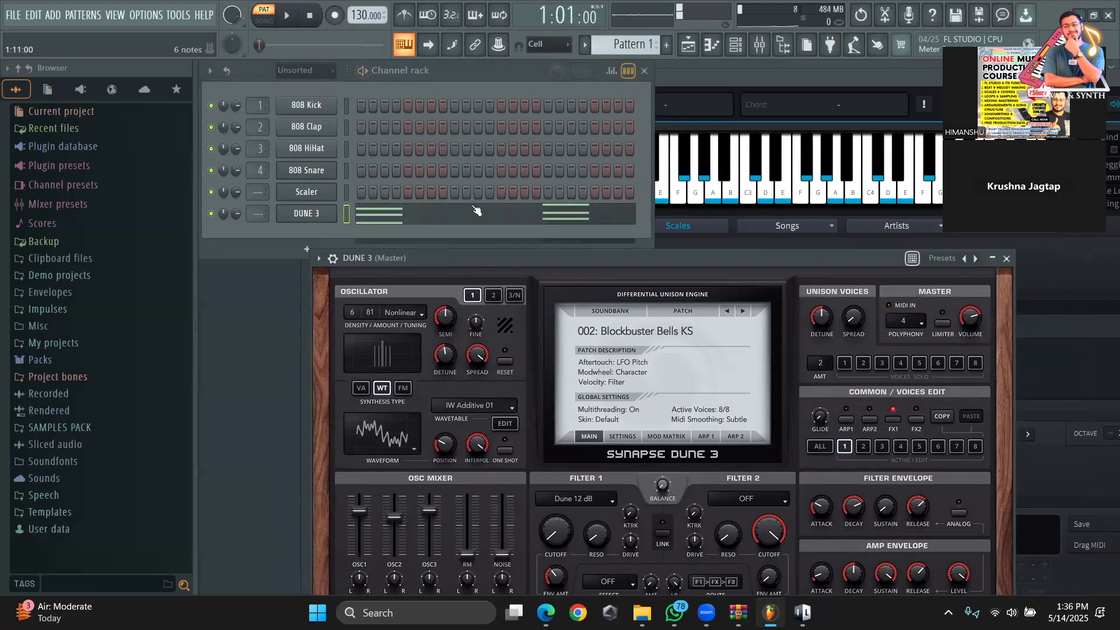
# Step: Duplicate both chords half a bar further along in DUNE 3's piano roll and play back the result
pyautogui.click(462, 220)
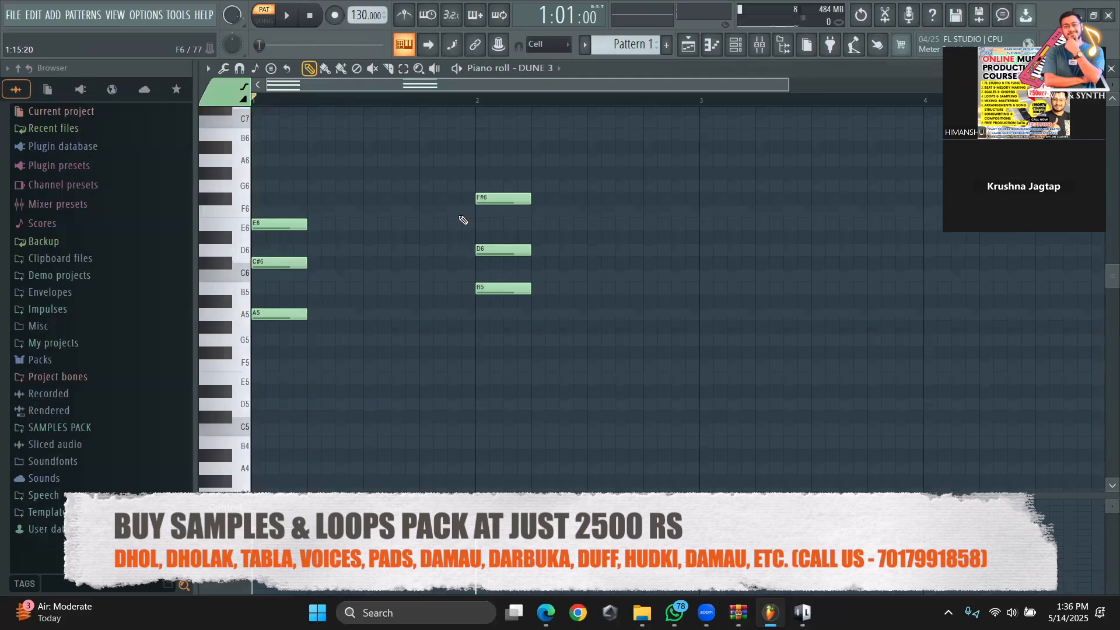
pyautogui.hotkey('ctrl', 'a')
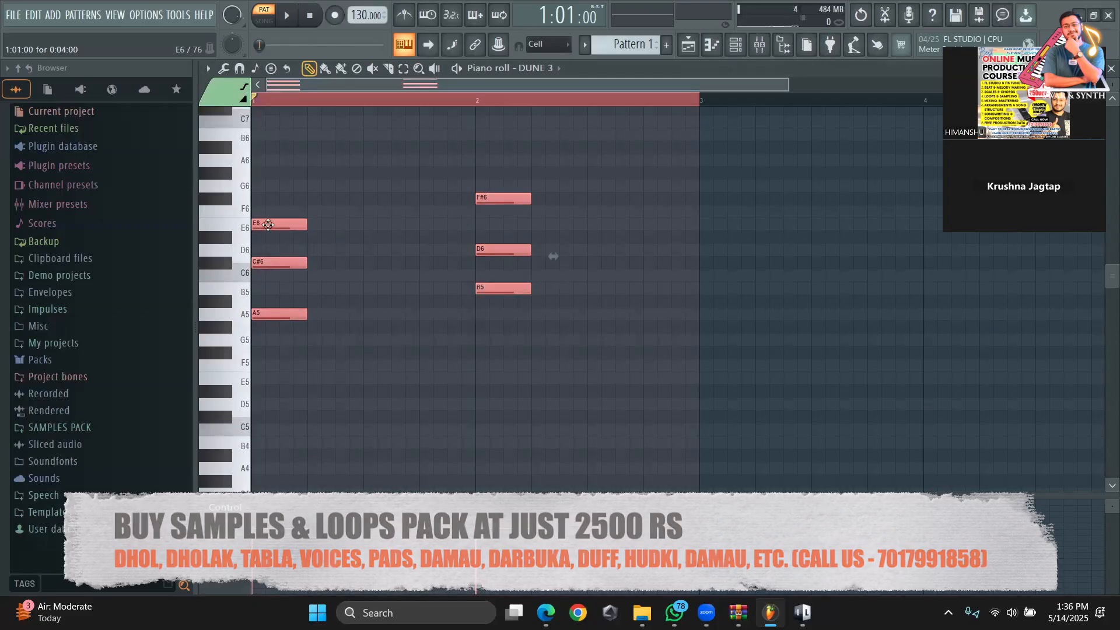
pyautogui.moveTo(265, 224); pyautogui.dragTo(377, 225)
pyautogui.press('space')
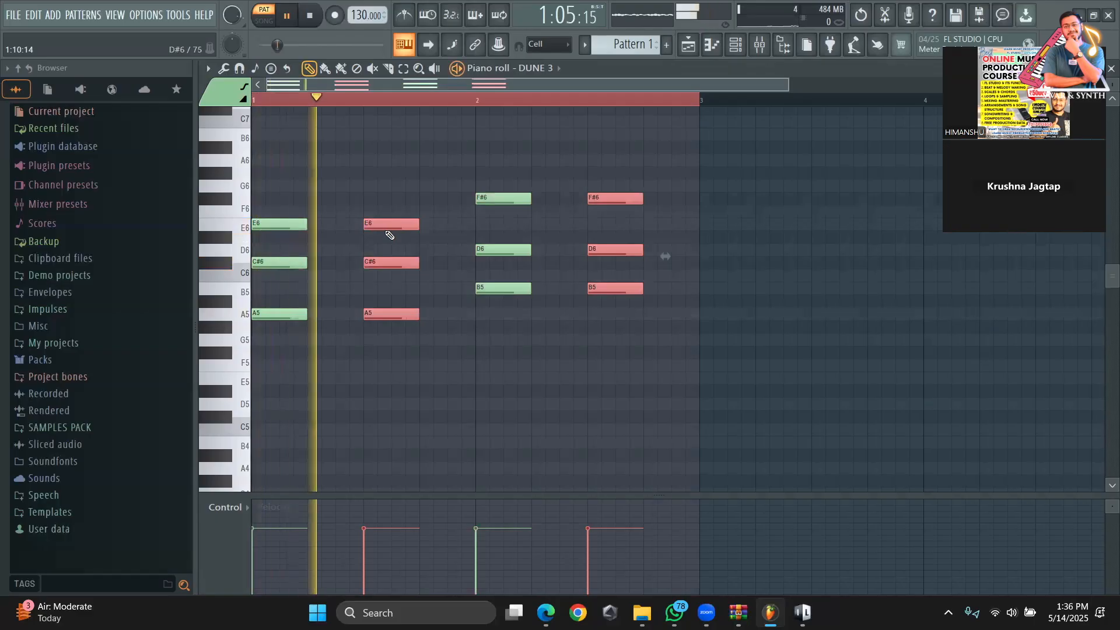
pyautogui.press('space')
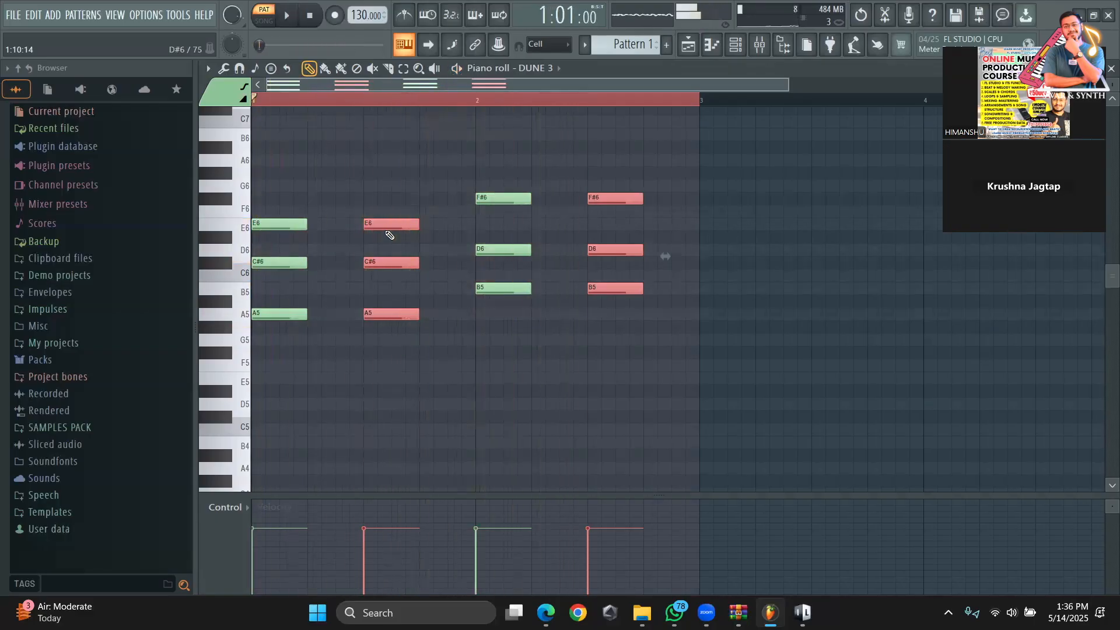
# Step: Paint Pattern 1 repeatedly along Track 1 of the playlist across bars 1 to 16
pyautogui.click(688, 44)
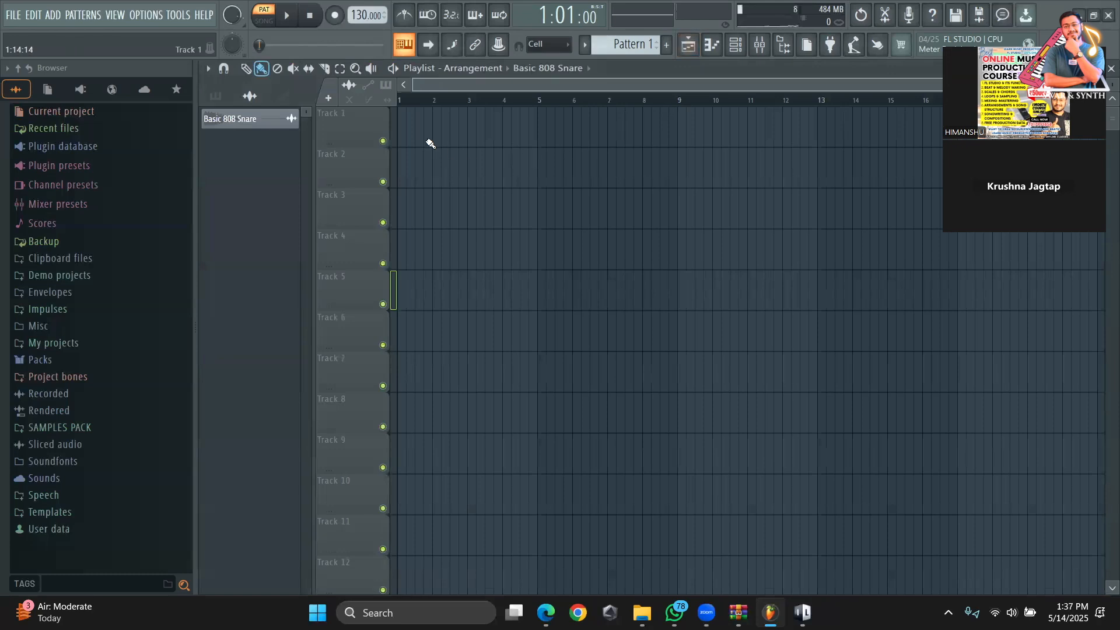
pyautogui.moveTo(413, 133)
pyautogui.mouseDown()
pyautogui.moveTo(518, 134)
pyautogui.moveTo(382, 139)
pyautogui.moveTo(933, 127)
pyautogui.mouseUp()
pyautogui.click(621, 46)
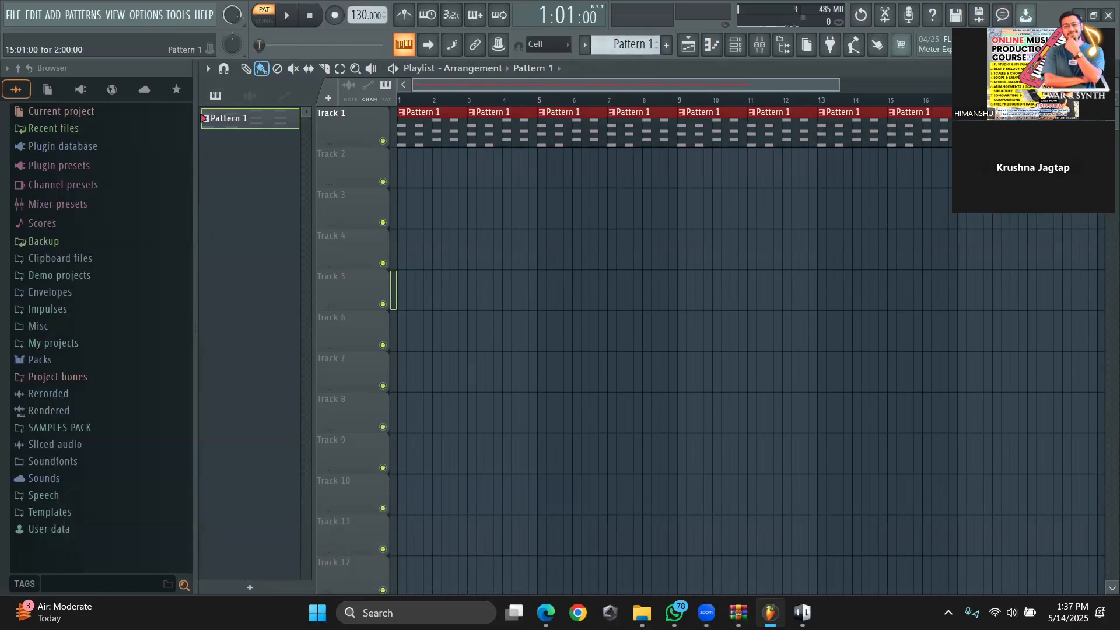
# Step: In Pattern 2, program kick on steps 1, 5, 9, 13; clap on 5, 13; hi-hat on 3, 7, 11, 15; snare on 4, 7, 12, 15
pyautogui.click(742, 46)
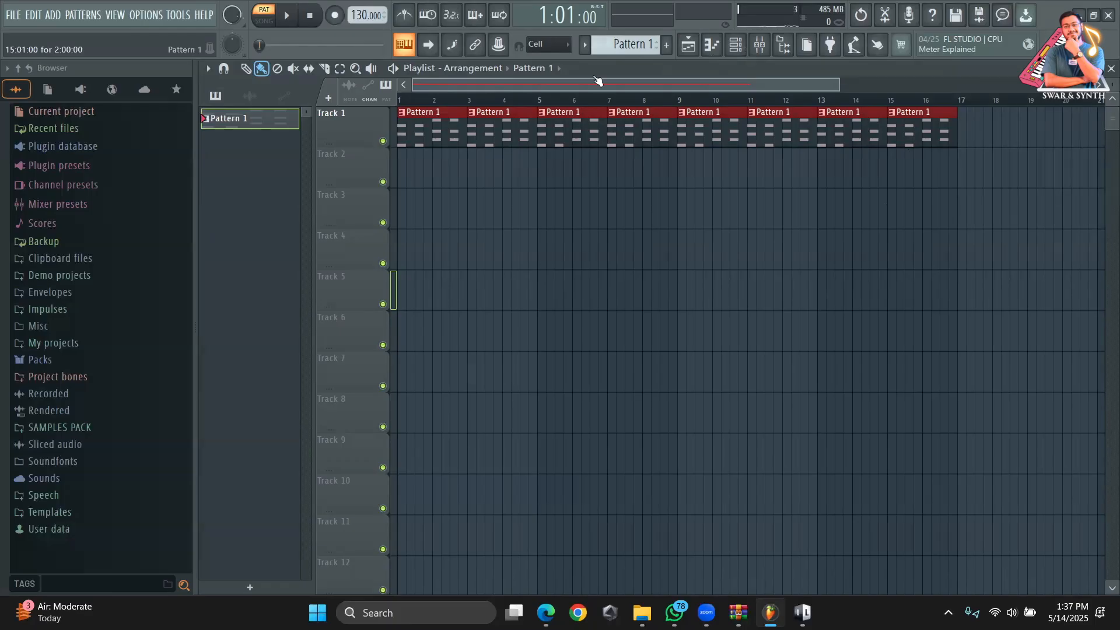
pyautogui.scroll(-1, 623, 44)
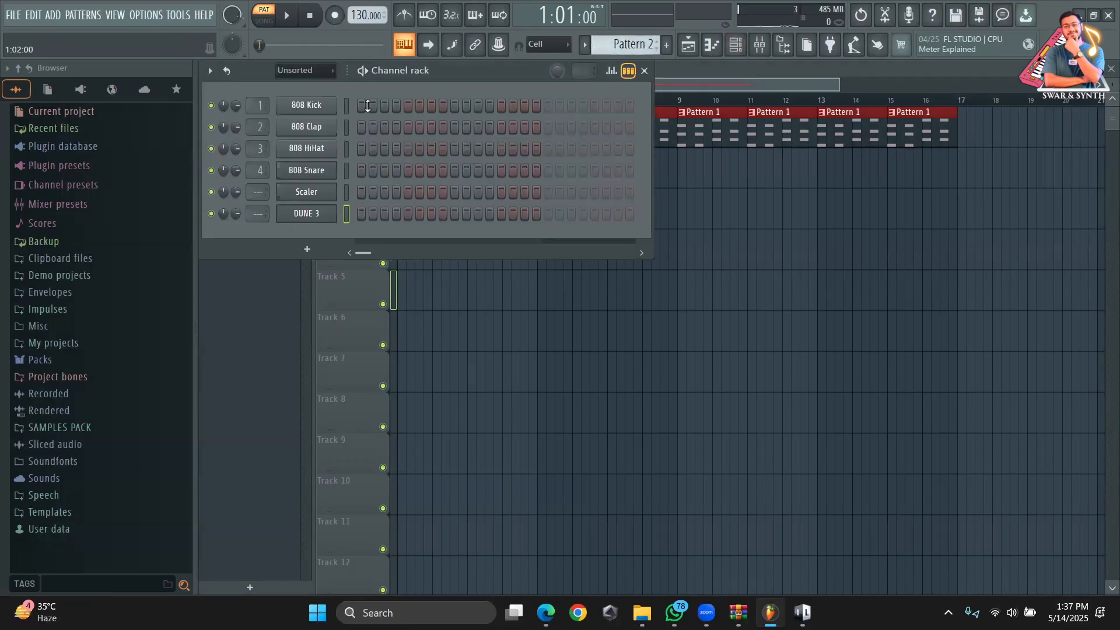
pyautogui.click(408, 105)
pyautogui.click(455, 106)
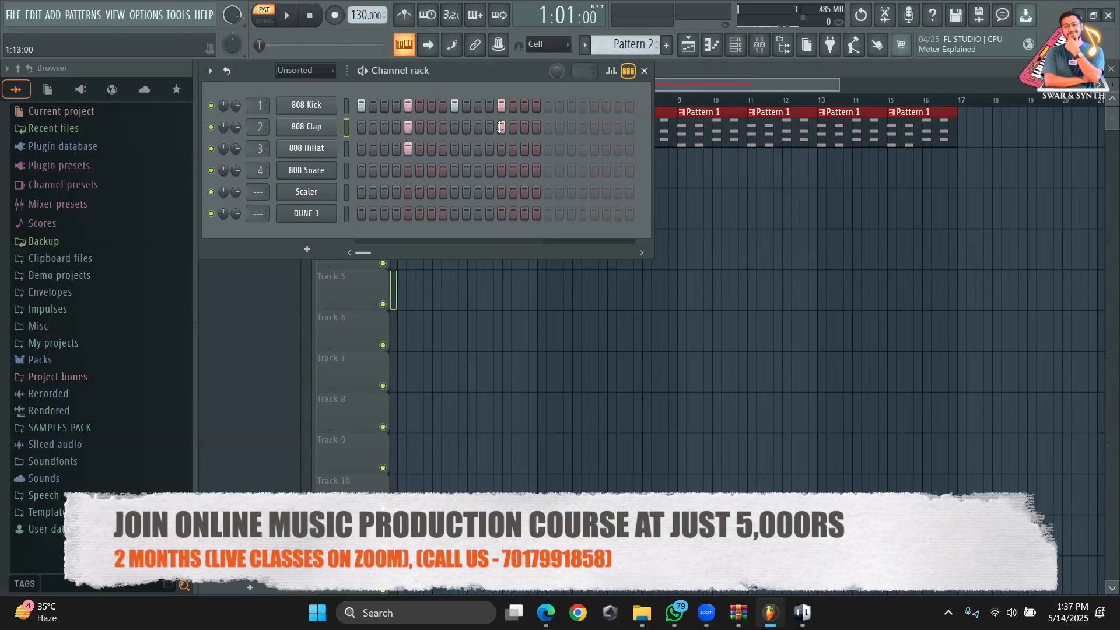
pyautogui.click(411, 150)
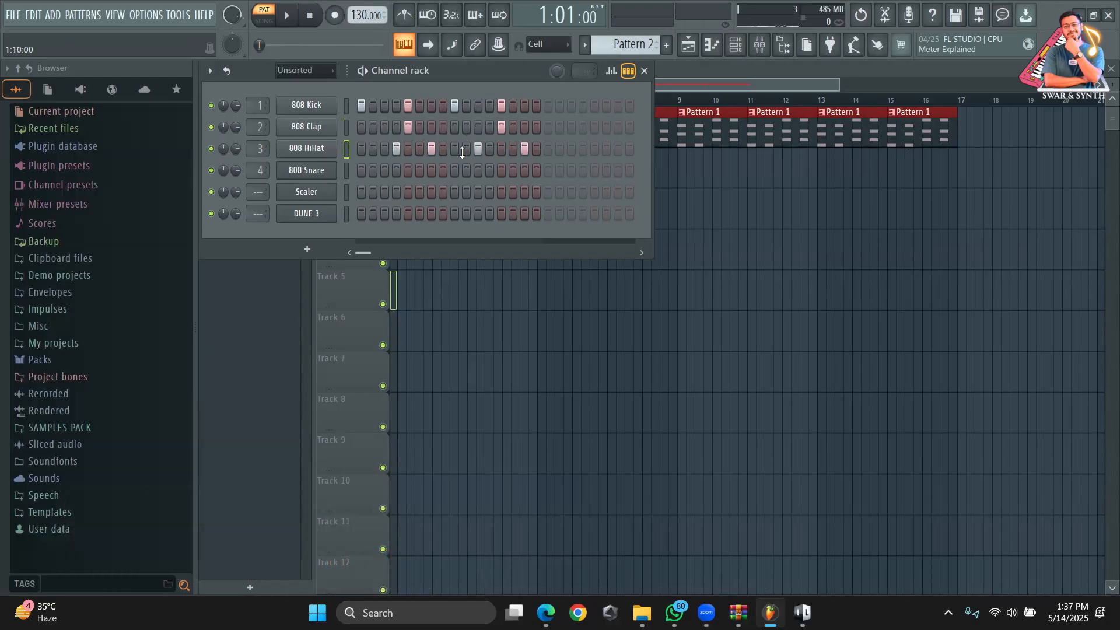
pyautogui.click(385, 149)
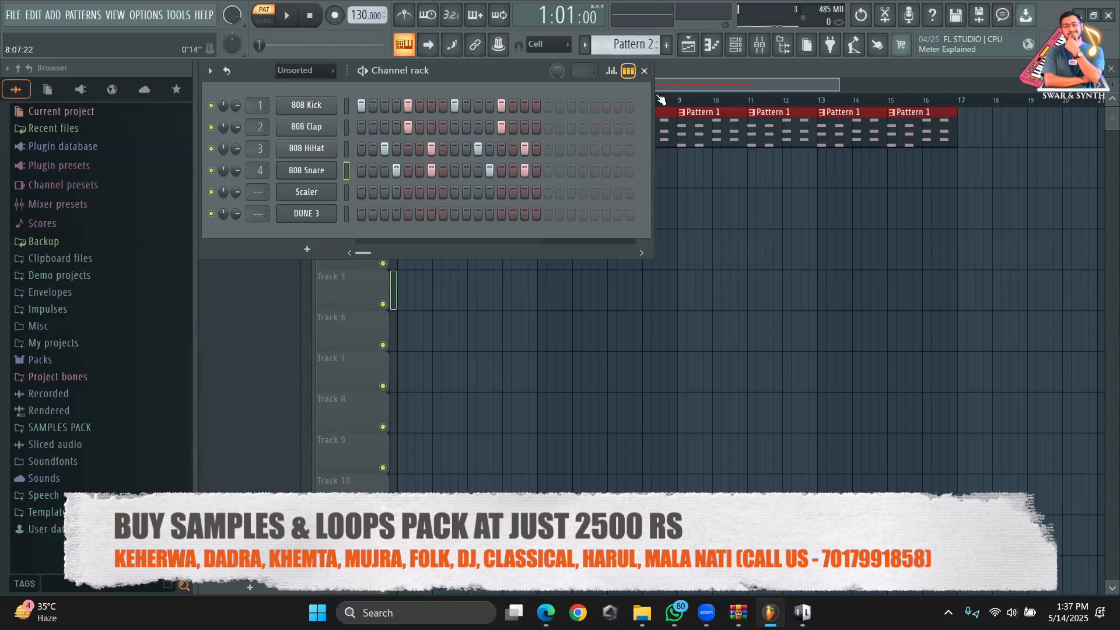
# Step: Close the channel rack and paint Pattern 2 repeatedly along Track 2 across bars 1 to 16
pyautogui.click(645, 71)
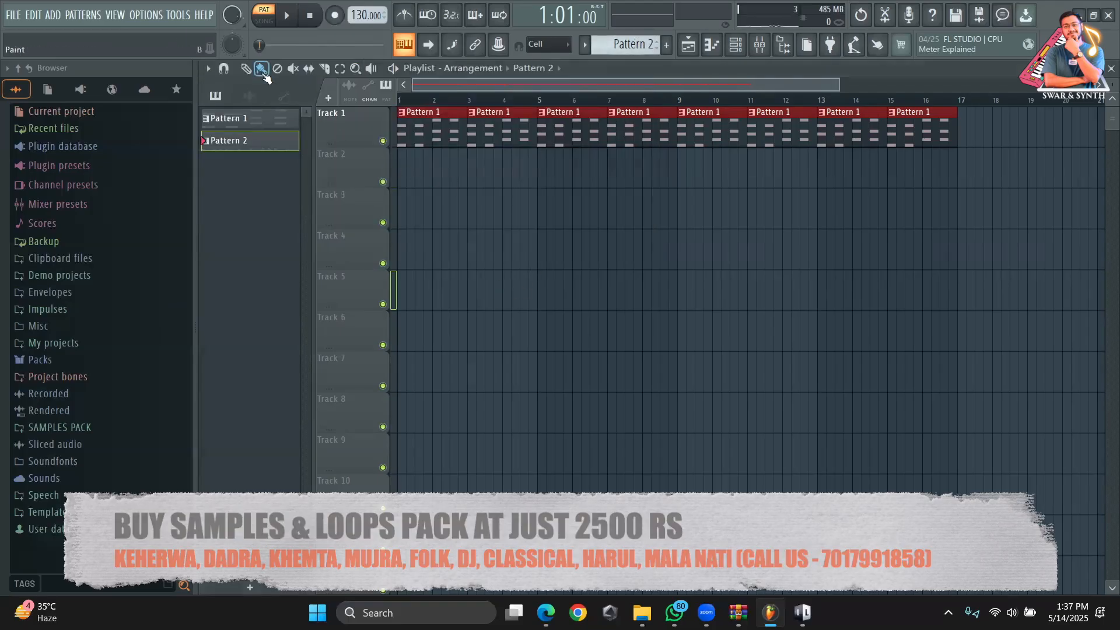
pyautogui.moveTo(396, 179); pyautogui.dragTo(930, 170)
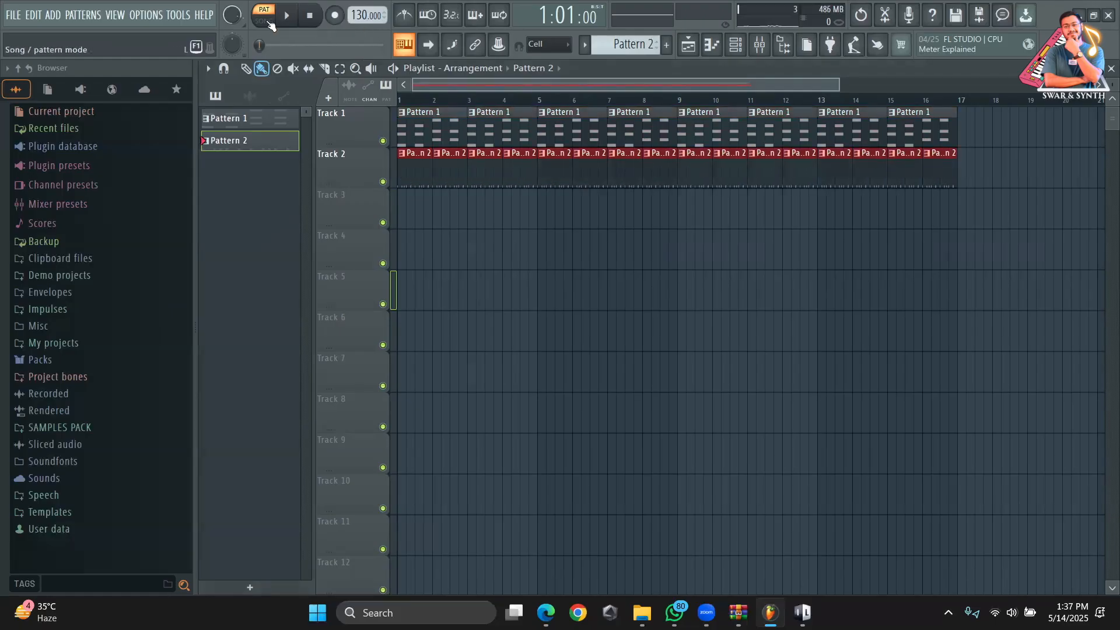
# Step: Play the arrangement in song mode and set up an MP3 export named "beat 1" in the Music folder
pyautogui.press('space')
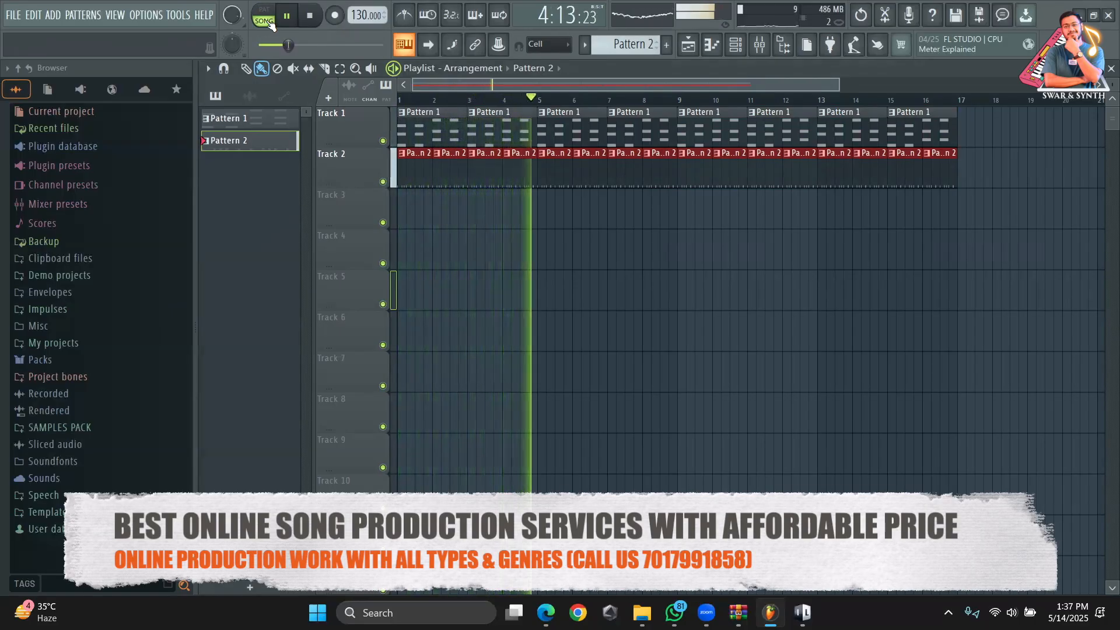
pyautogui.press('space')
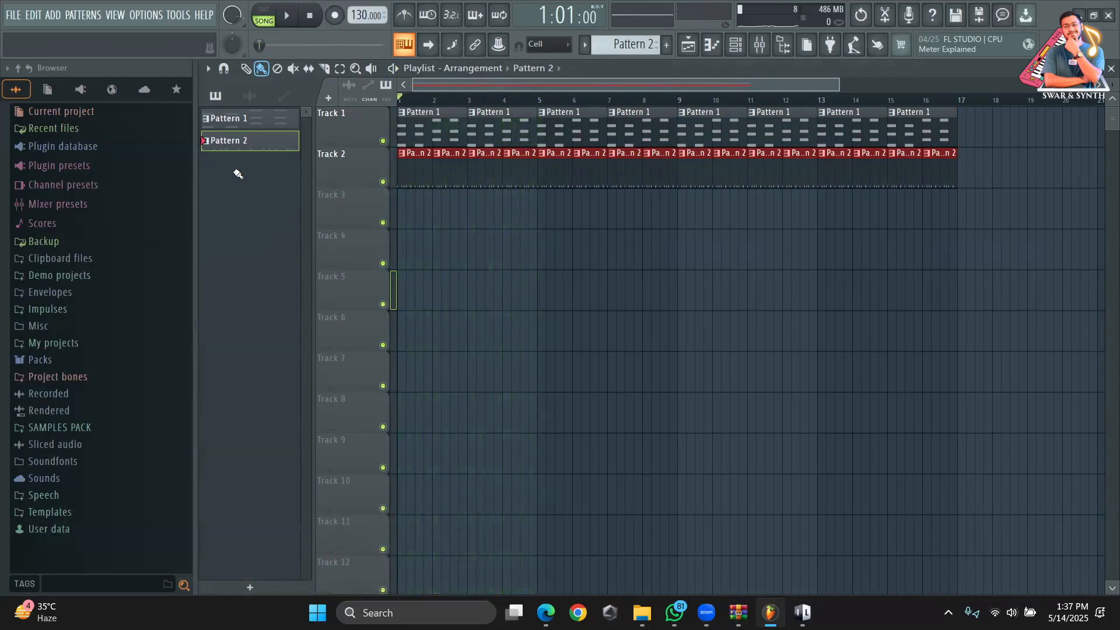
pyautogui.click(12, 15)
pyautogui.moveTo(98, 160)
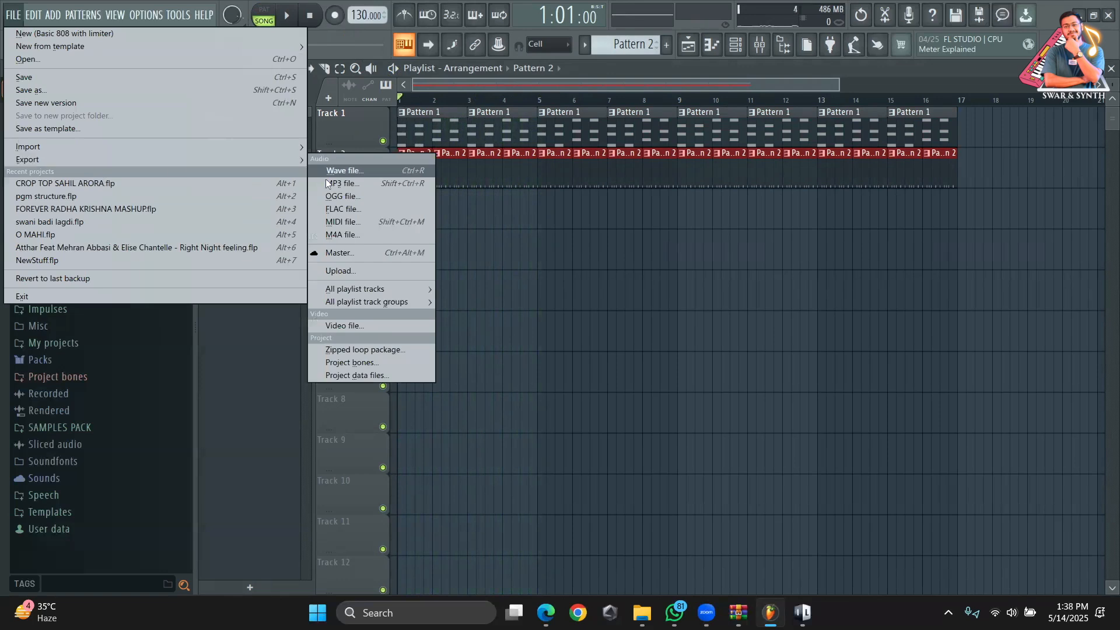
pyautogui.click(368, 182)
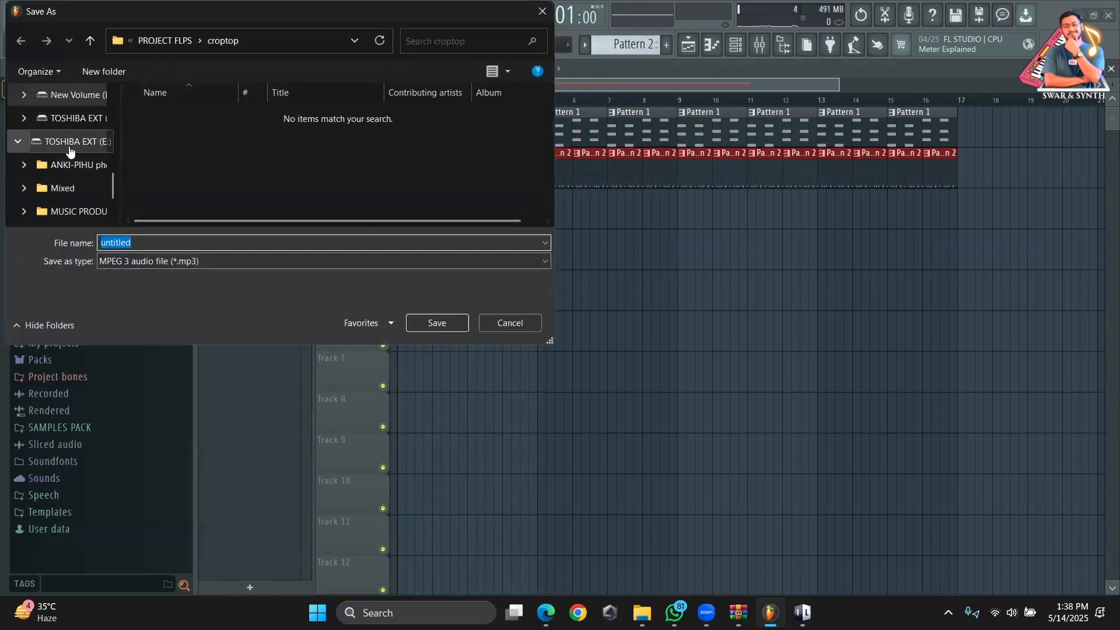
pyautogui.scroll(5, 69, 151)
pyautogui.click(56, 118)
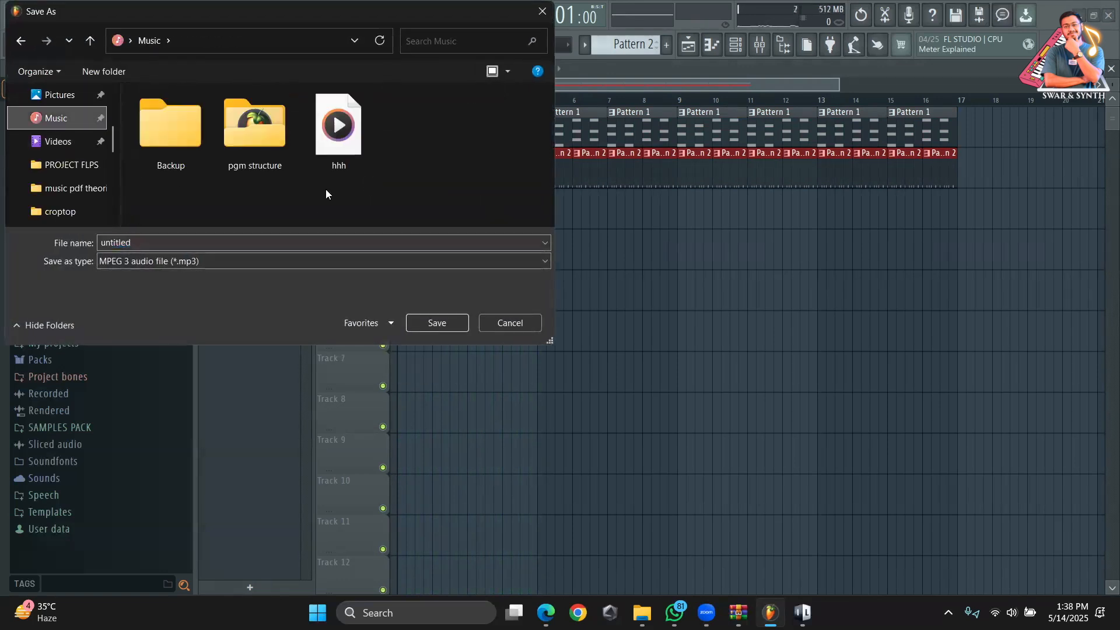
pyautogui.click(303, 240)
pyautogui.write('beat 1')
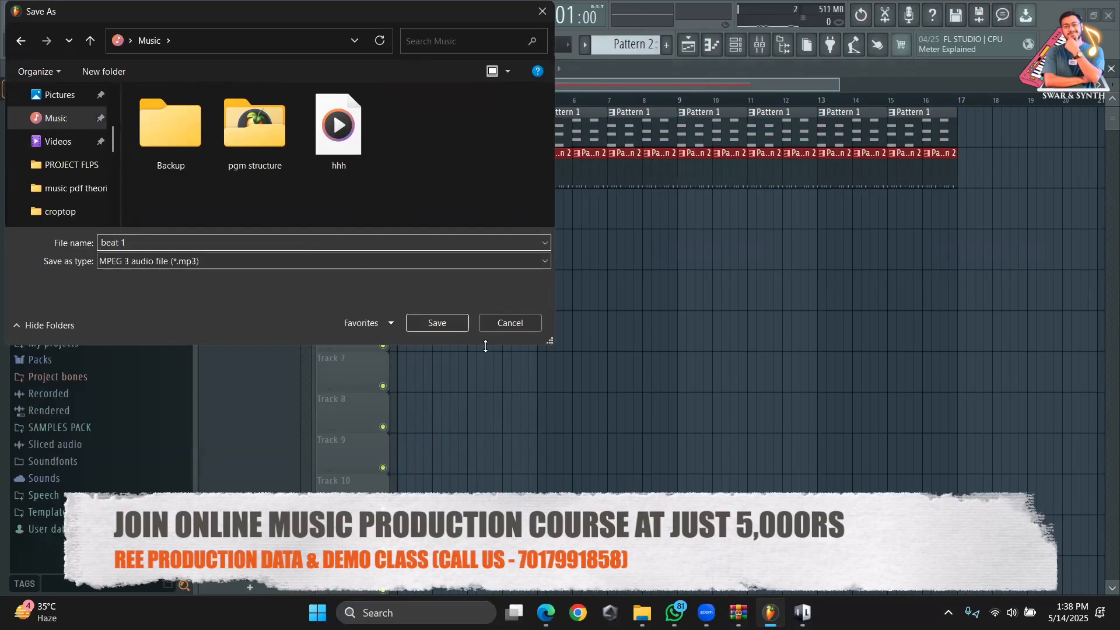
pyautogui.click(456, 326)
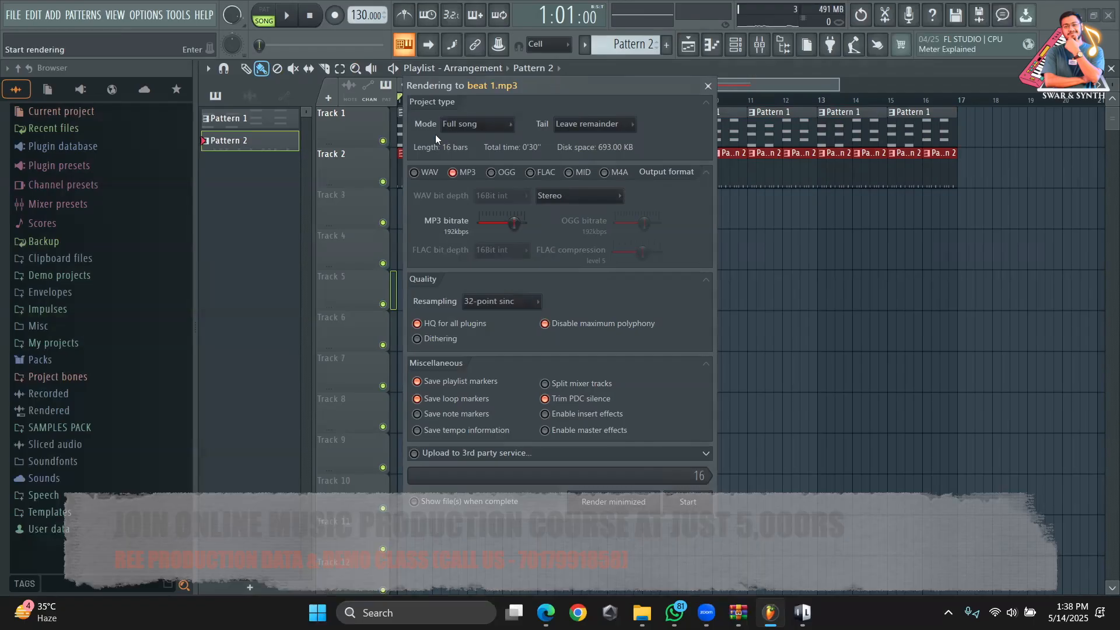
# Step: Render beat 1.mp3 with the mode set to Full song
pyautogui.click(467, 124)
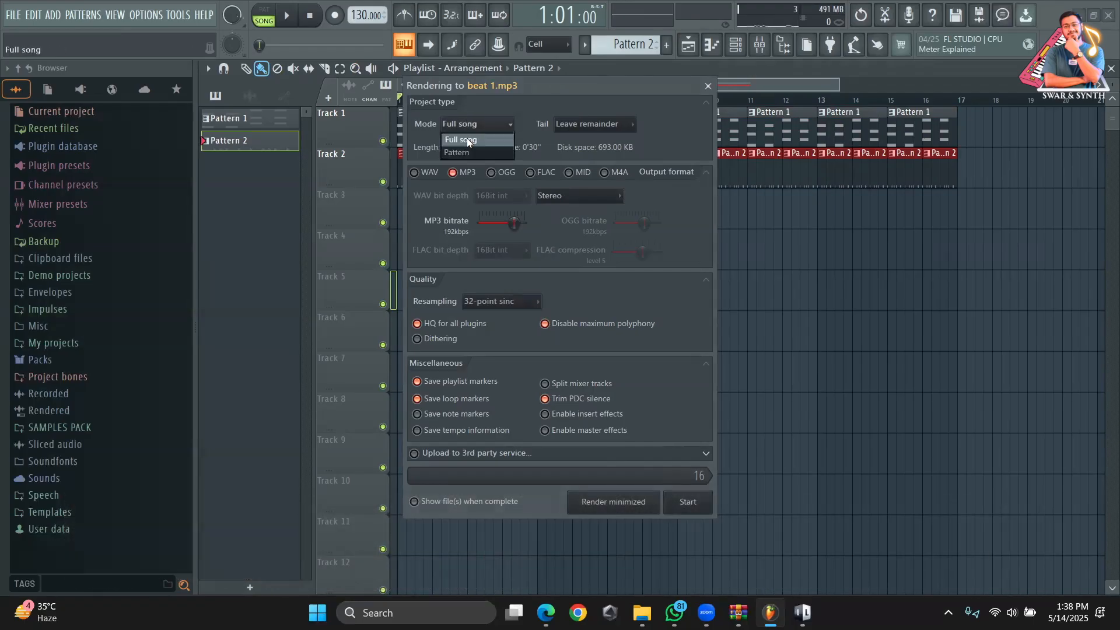
pyautogui.click(466, 139)
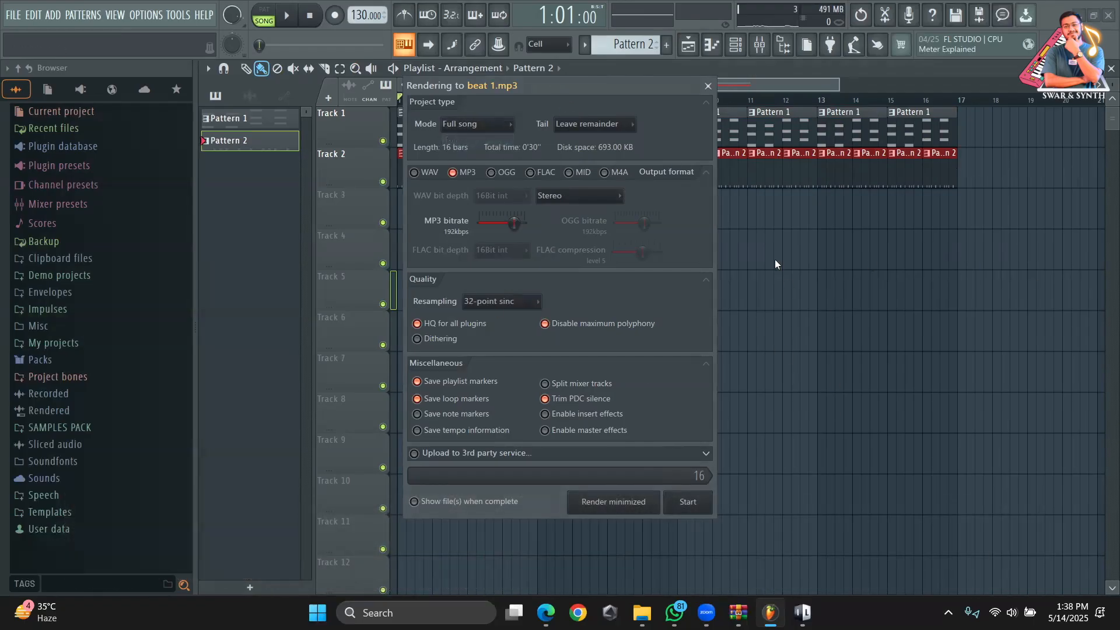
pyautogui.click(683, 501)
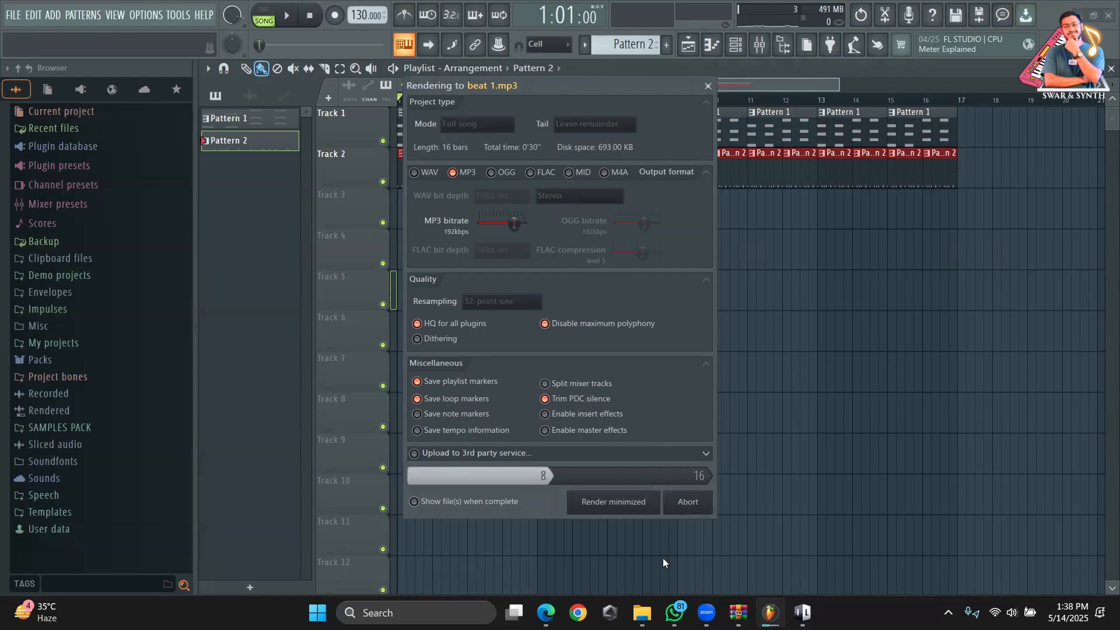
# Step: Open the Music folder in File Explorer and select the exported beat 1 file
pyautogui.click(642, 612)
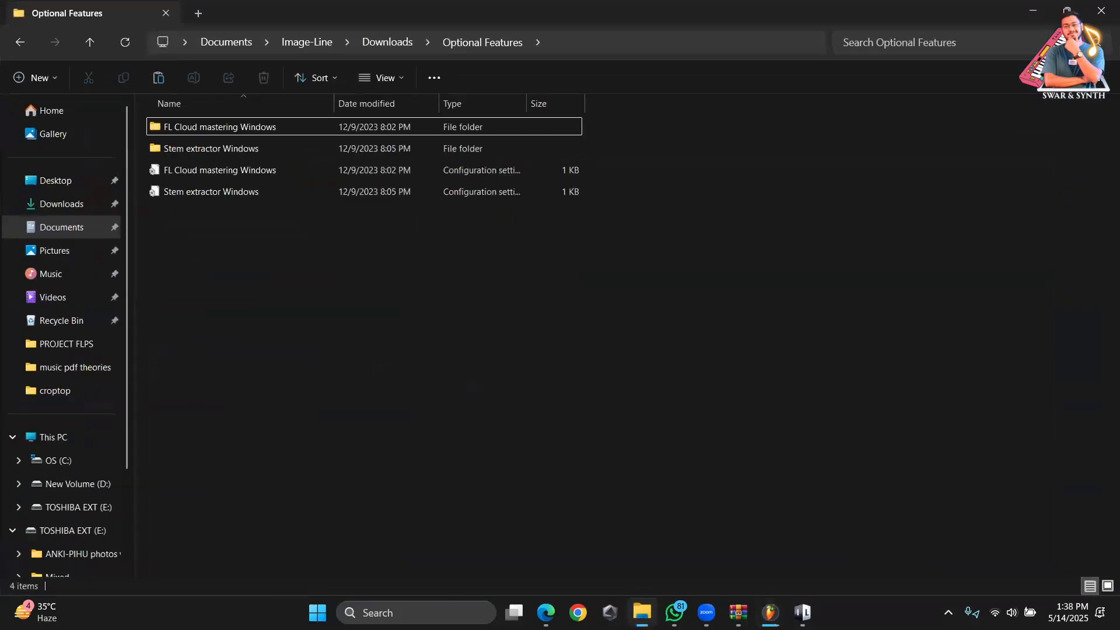
pyautogui.click(80, 272)
pyautogui.moveTo(201, 171); pyautogui.dragTo(244, 173)
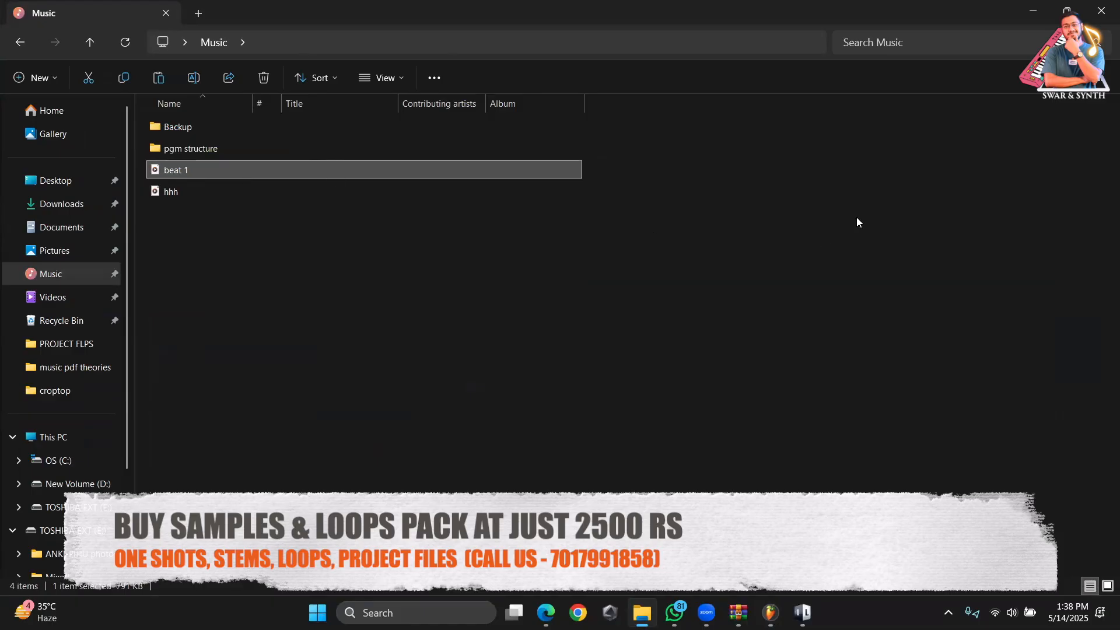
# Step: Switch back to FL Studio and, in Pattern 2, set the kick to steps 1, 3, 9, 11 and the snare to 5, 13, playing the pattern
pyautogui.hotkey('alt', 'Tab')
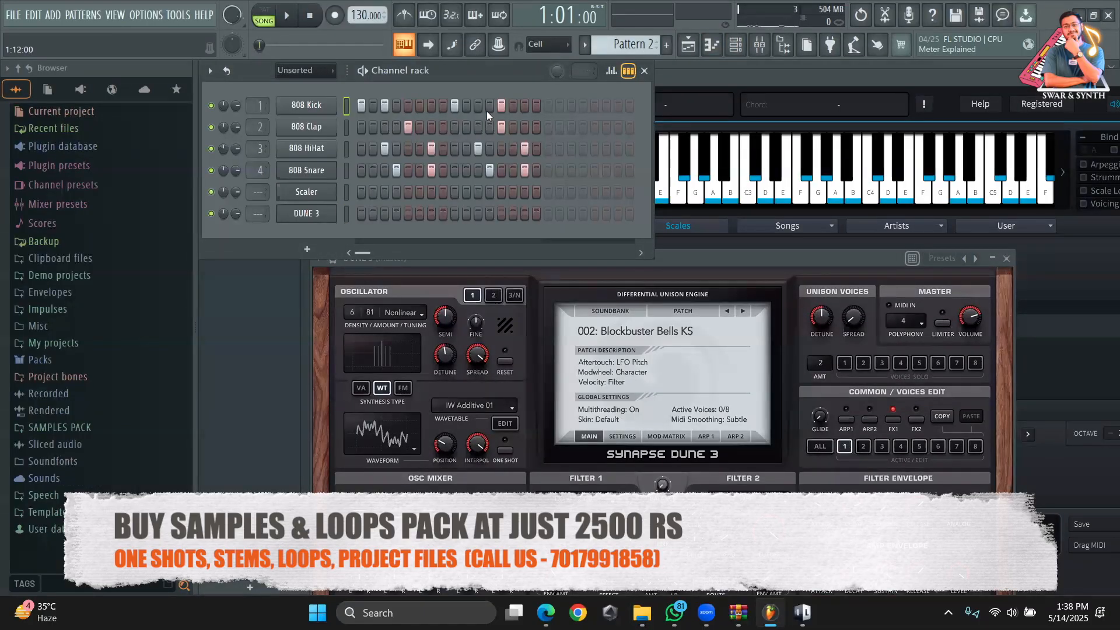
pyautogui.click(286, 15)
pyautogui.click(265, 15)
pyautogui.press('space')
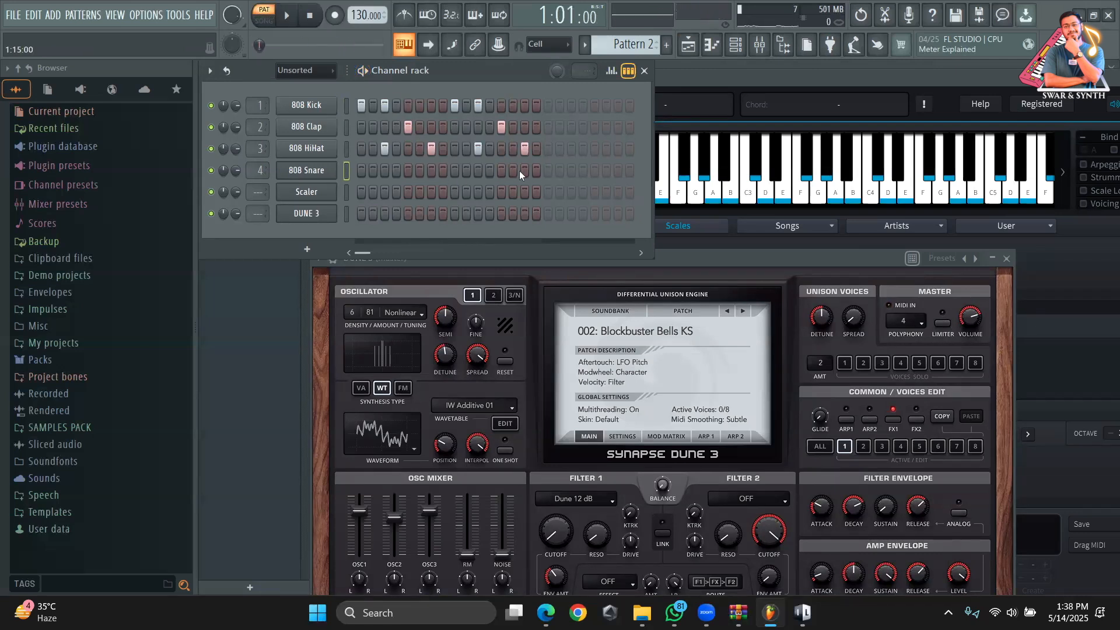
pyautogui.click(408, 171)
pyautogui.press('space')
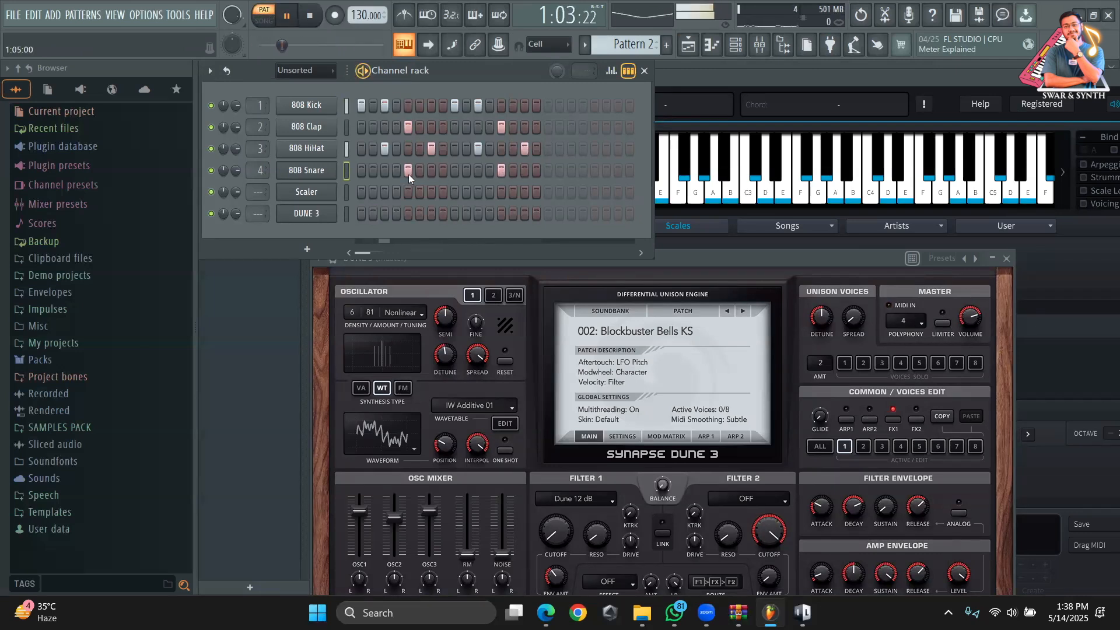
pyautogui.press('space')
# Step: Expand the Drums folder under Packs in the browser, and toggle the browser's visibility off and on again
pyautogui.click(70, 360)
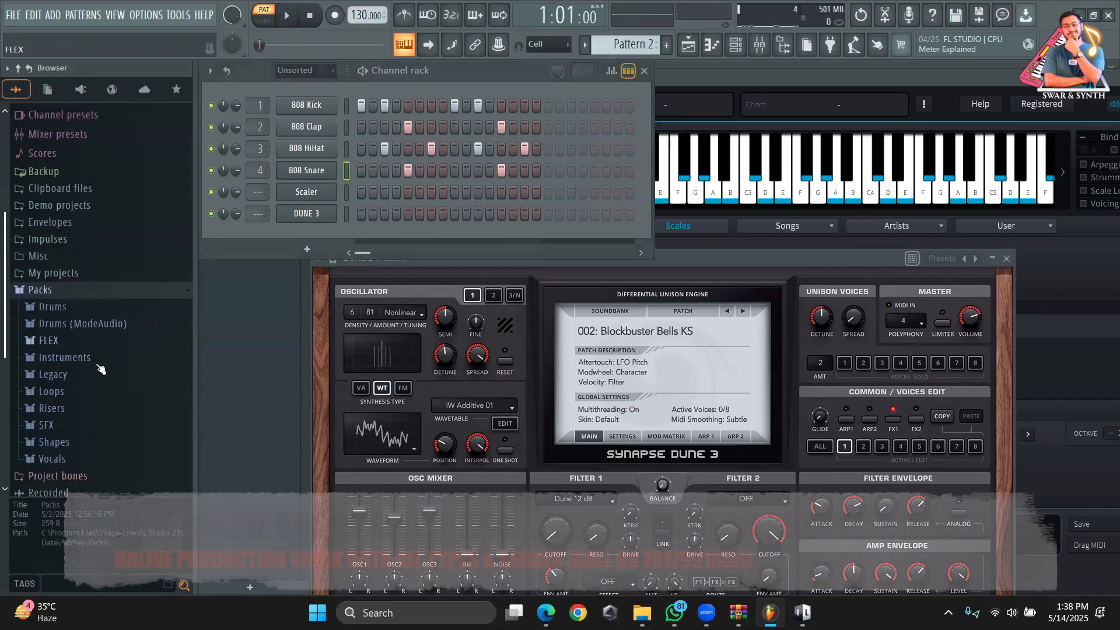
pyautogui.click(67, 239)
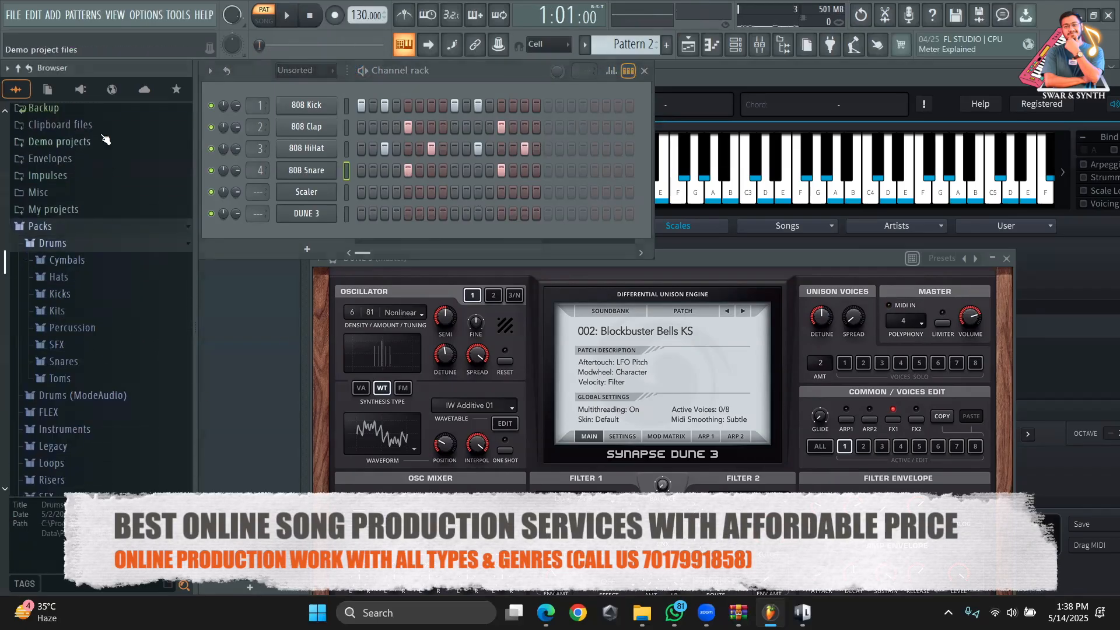
pyautogui.click(786, 50)
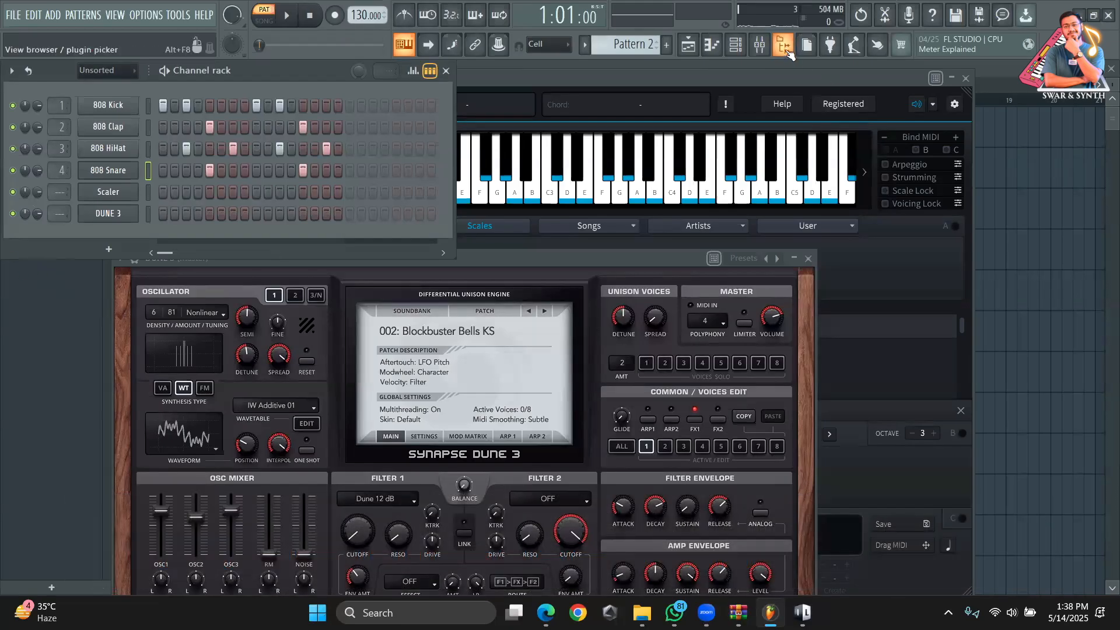
pyautogui.click(784, 45)
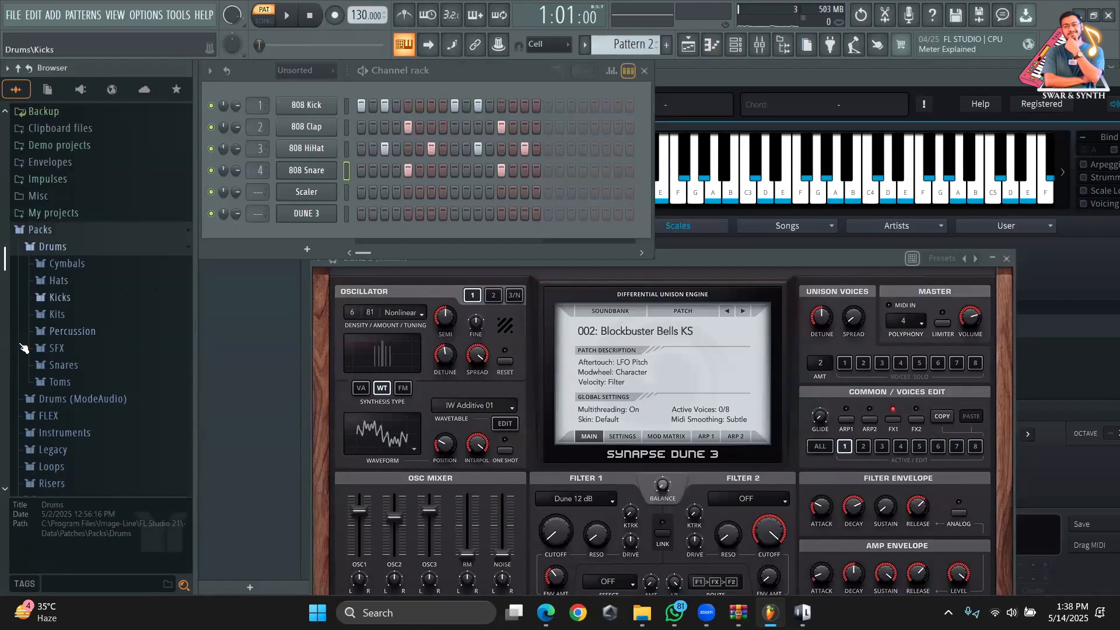
pyautogui.click(790, 54)
pyautogui.click(790, 54)
pyautogui.scroll(-4, 139, 413)
pyautogui.scroll(2, 100, 259)
pyautogui.scroll(4, 93, 280)
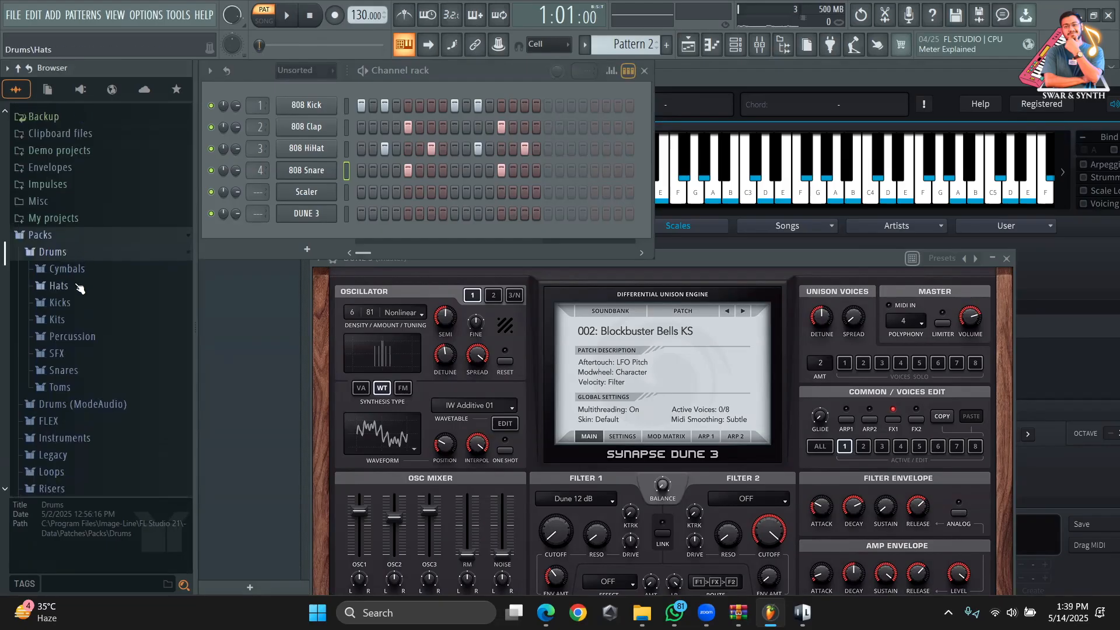
# Step: Replace the 808 Kick channel's sample with Grv Kick 25 from the Kicks folder
pyautogui.click(60, 303)
pyautogui.scroll(-12, 76, 262)
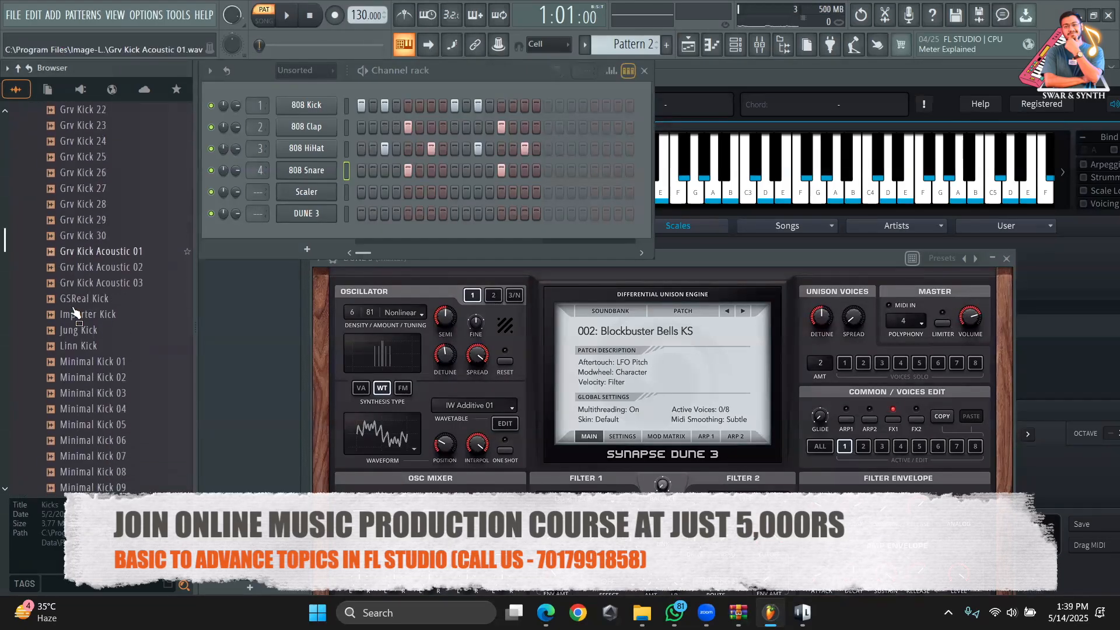
pyautogui.scroll(3, 77, 218)
pyautogui.moveTo(81, 203); pyautogui.dragTo(294, 106)
# Step: Replace the 808 Clap channel's sample with Attack Clap 16 from the Claps folder of Drums (ModeAudio)
pyautogui.scroll(10, 87, 252)
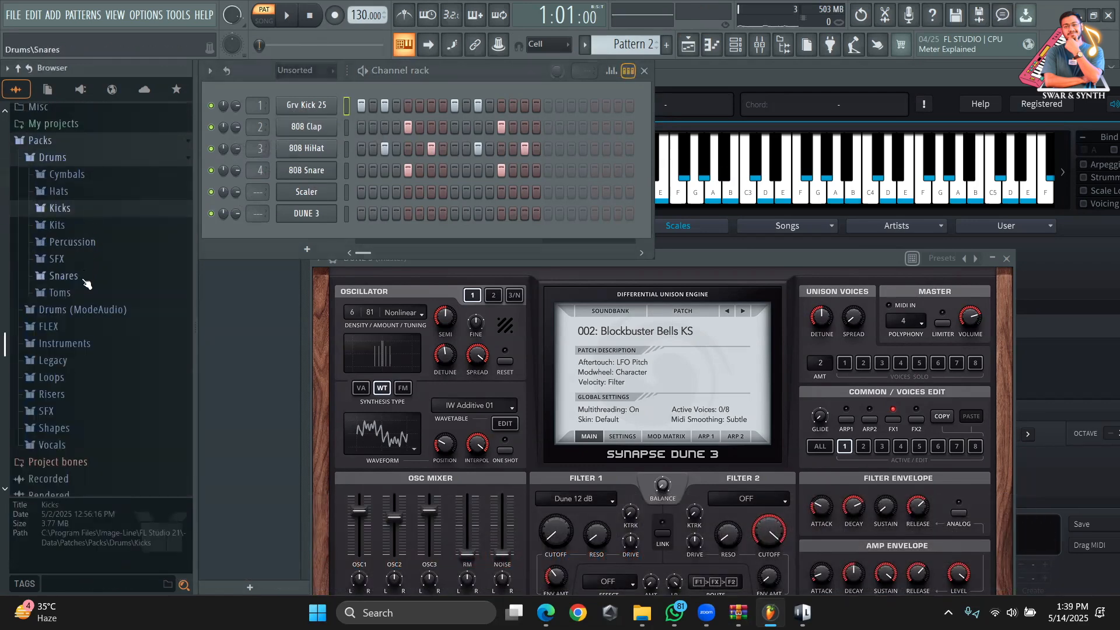
pyautogui.click(86, 310)
pyautogui.click(70, 263)
pyautogui.moveTo(87, 364); pyautogui.dragTo(306, 127)
# Step: Replace the 808 HiHat channel's sample with Chromo CH 2 from the Drums pack's Hats folder
pyautogui.scroll(4, 89, 196)
pyautogui.click(59, 171)
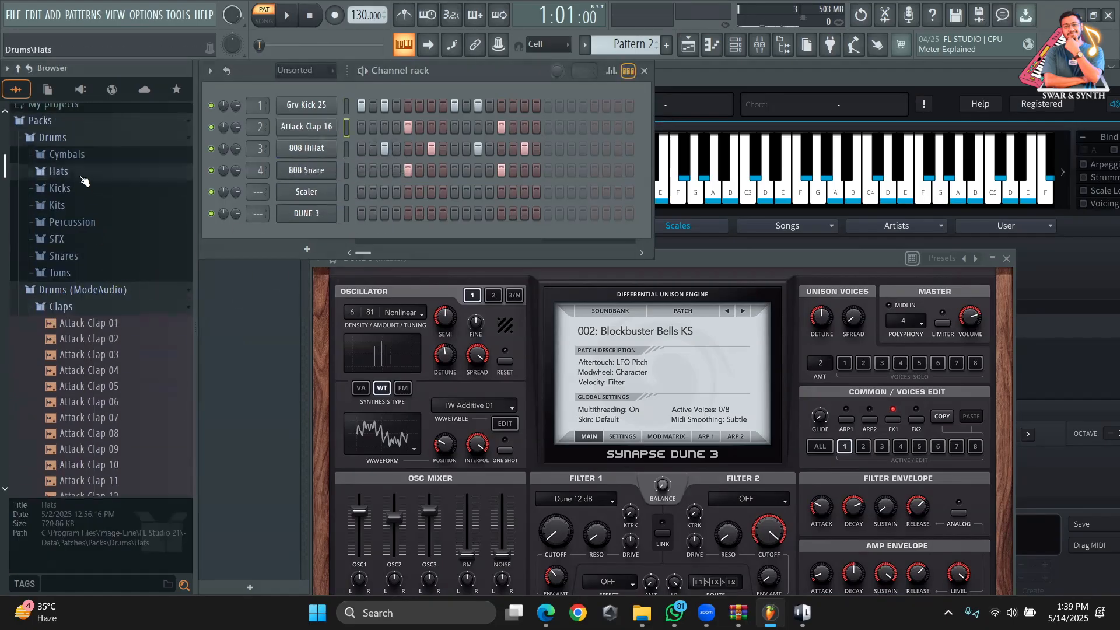
pyautogui.moveTo(81, 222); pyautogui.dragTo(130, 222)
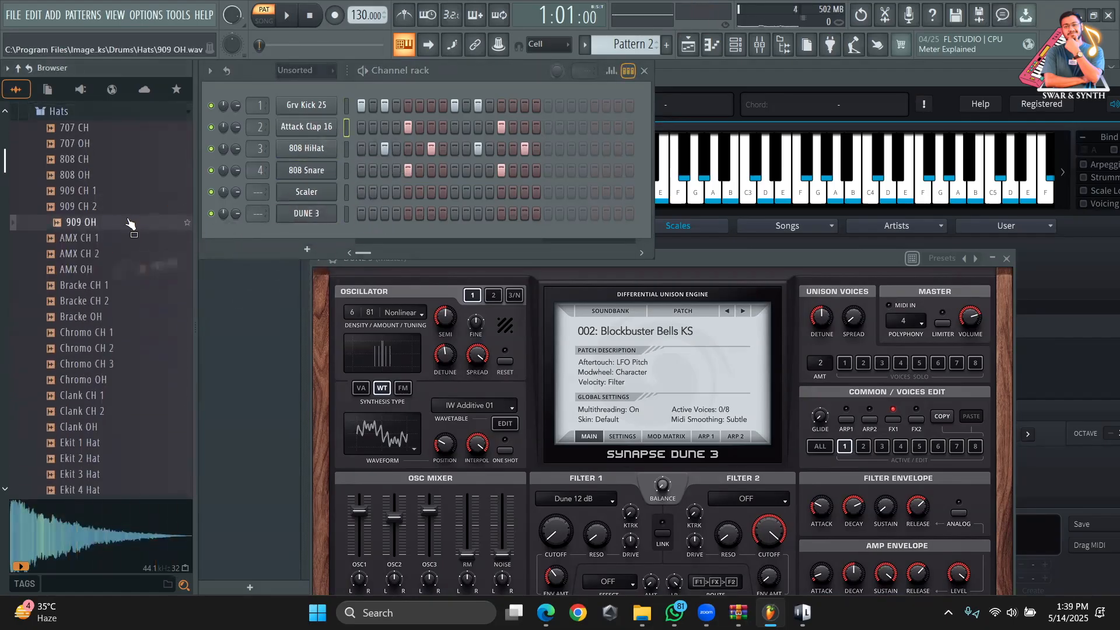
pyautogui.moveTo(93, 348); pyautogui.dragTo(307, 150)
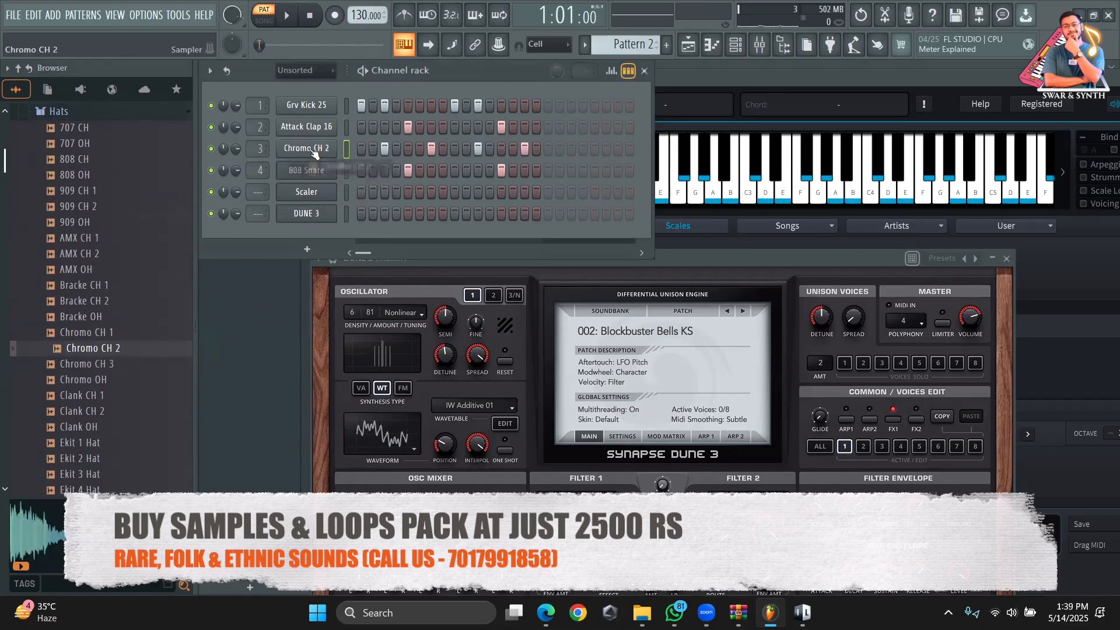
# Step: Replace the 808 Snare channel's sample with FPC Snare 4 from the Drums pack's Snares folder
pyautogui.scroll(5, 85, 251)
pyautogui.click(83, 251)
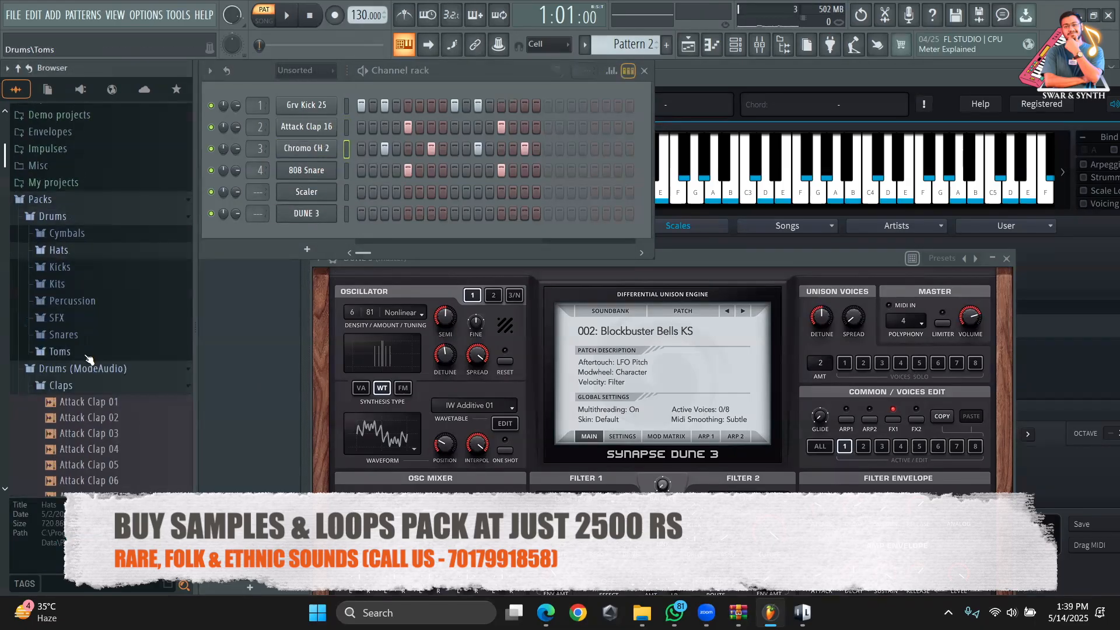
pyautogui.click(63, 334)
pyautogui.scroll(-5, 87, 291)
pyautogui.click(88, 321)
pyautogui.moveTo(87, 320); pyautogui.dragTo(306, 170)
# Step: Play Pattern 2, then show the playlist and play the arrangement in song mode
pyautogui.click(290, 16)
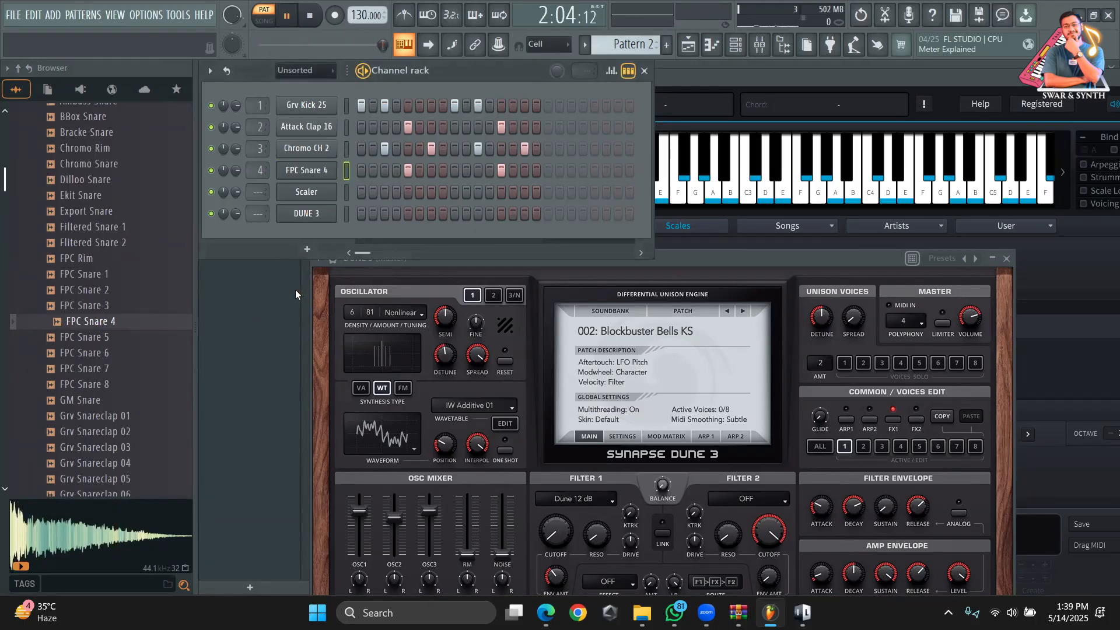
pyautogui.press('F5')
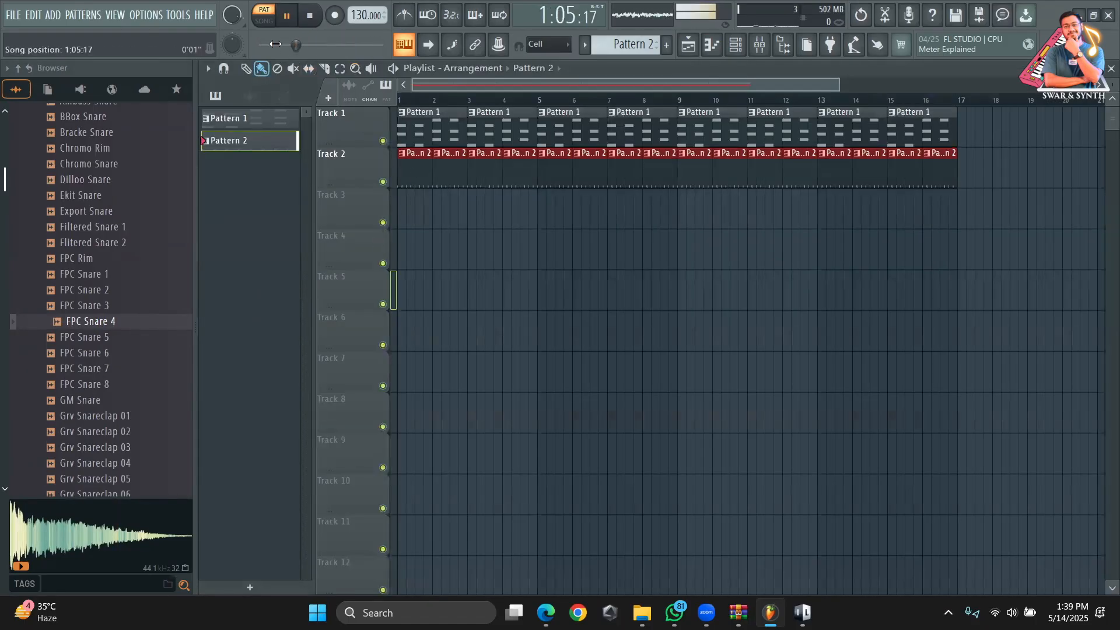
pyautogui.press('space')
pyautogui.click(264, 21)
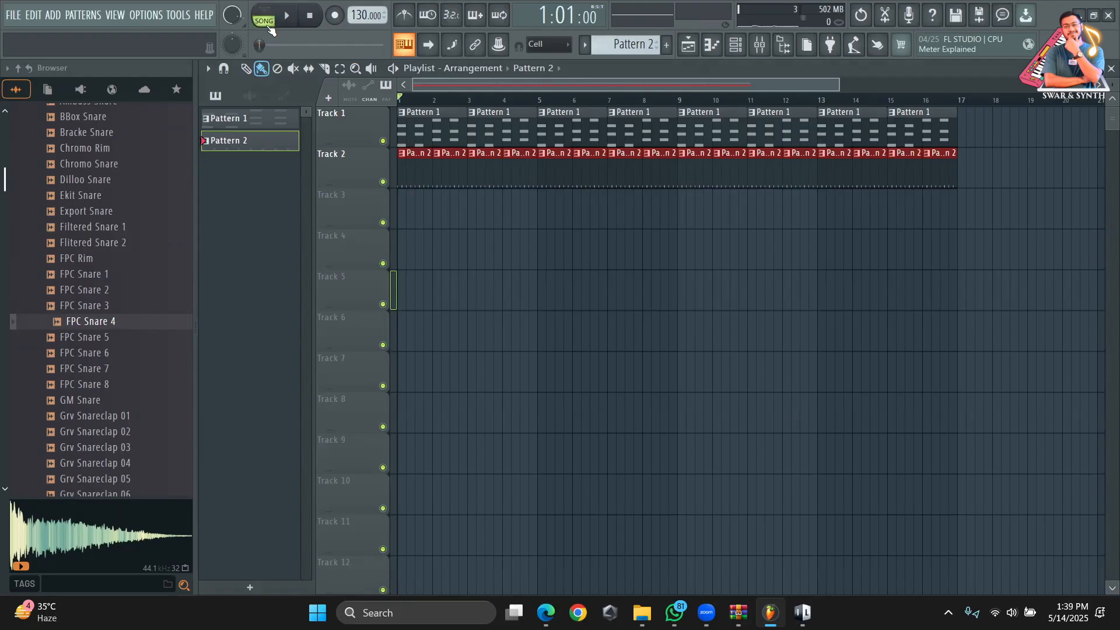
pyautogui.press('space')
pyautogui.press('space')
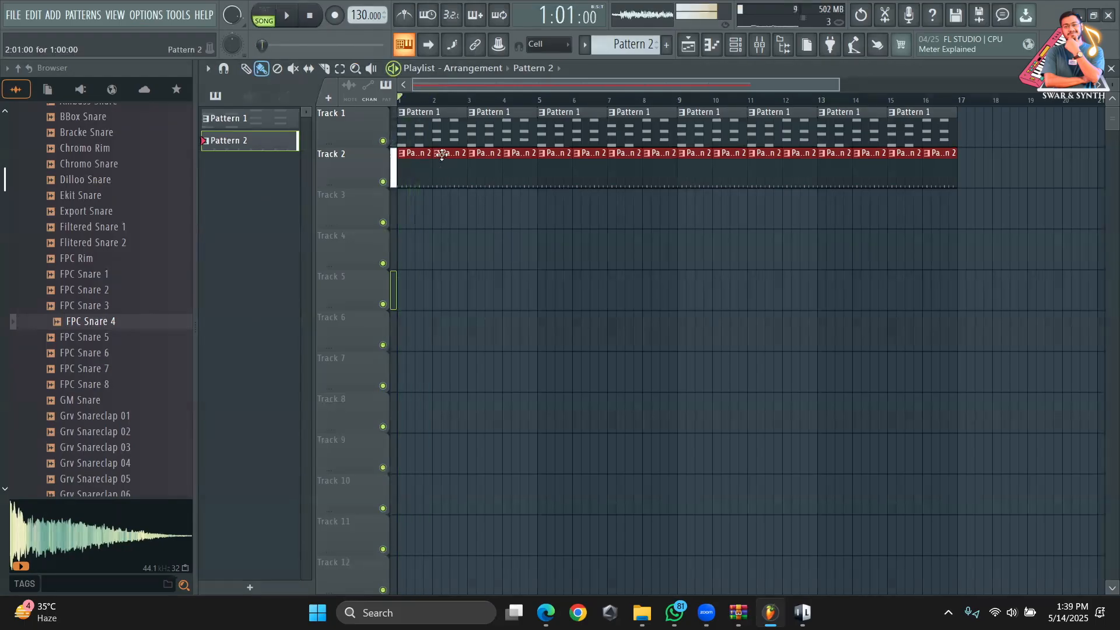
# Step: In Pattern 1's piano roll, shorten all chord notes to two steps, duplicate them one beat further along, and play the result
pyautogui.doubleClick(437, 133)
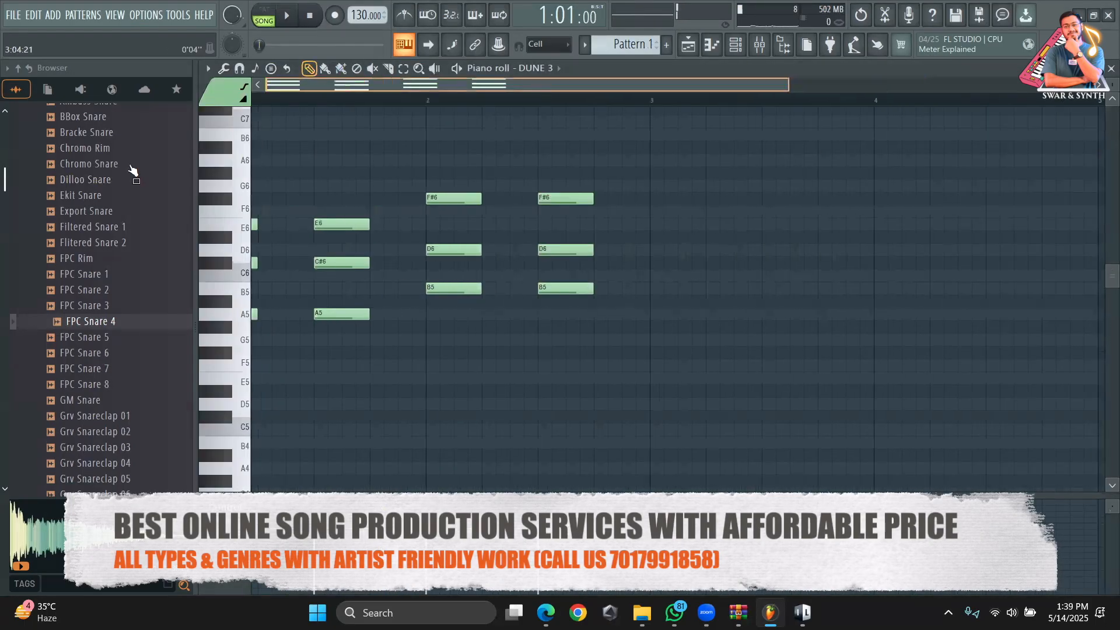
pyautogui.hotkey('ctrl', 'a')
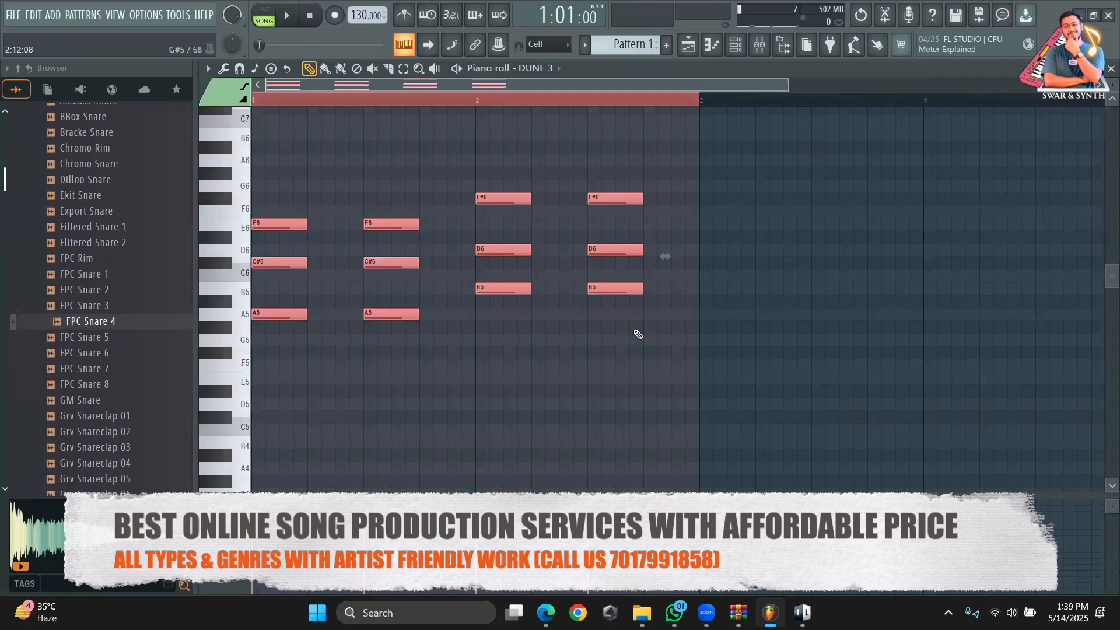
pyautogui.moveTo(417, 226); pyautogui.dragTo(385, 225)
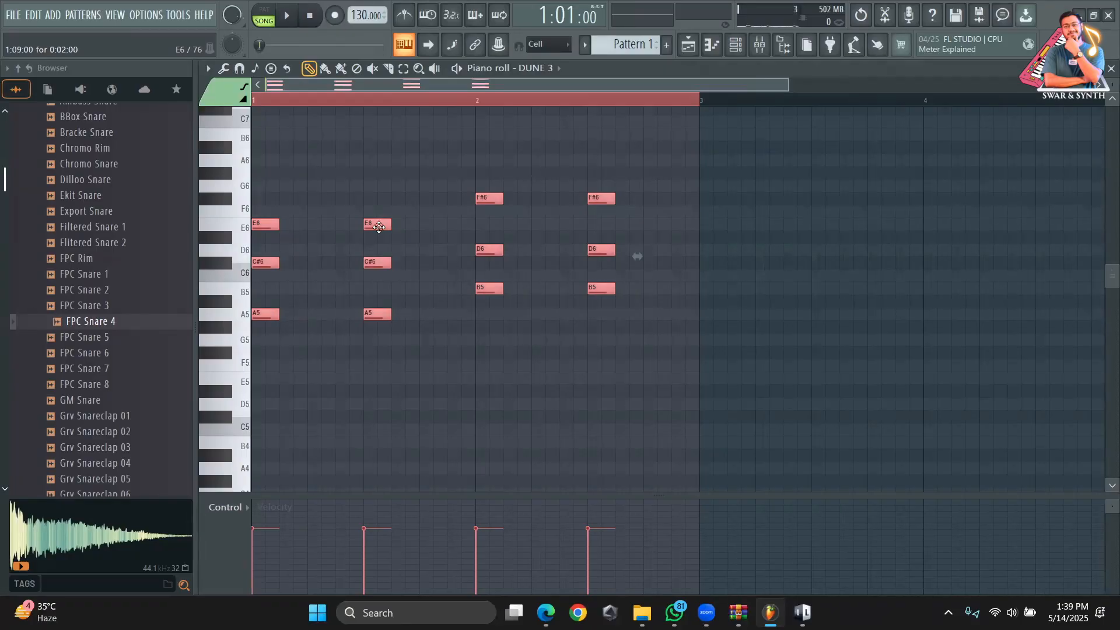
pyautogui.moveTo(379, 226); pyautogui.dragTo(434, 233)
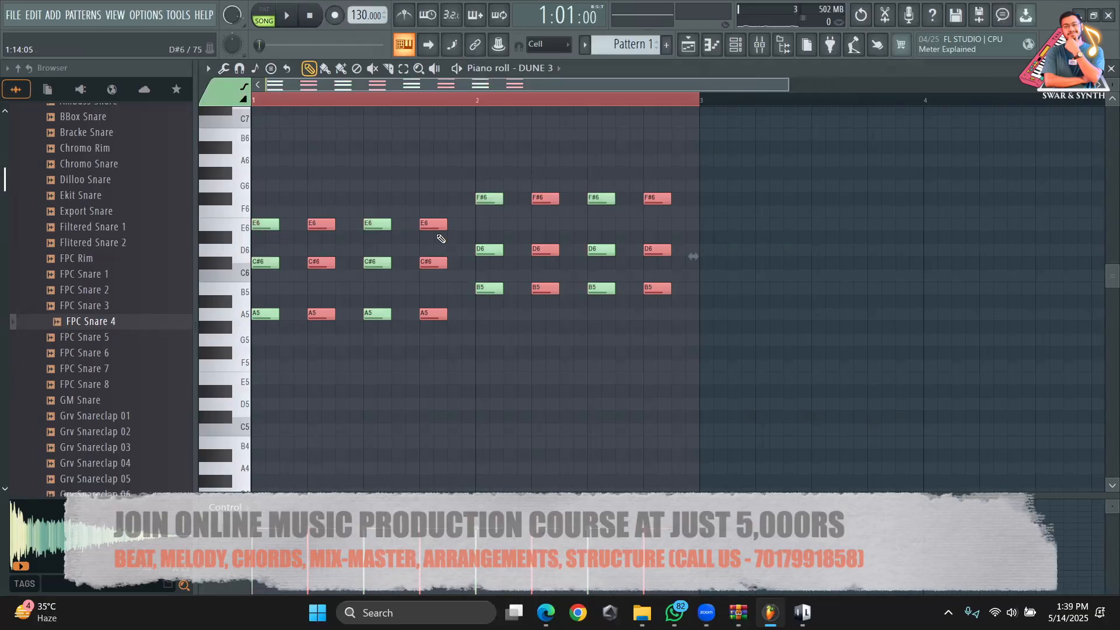
pyautogui.press('space')
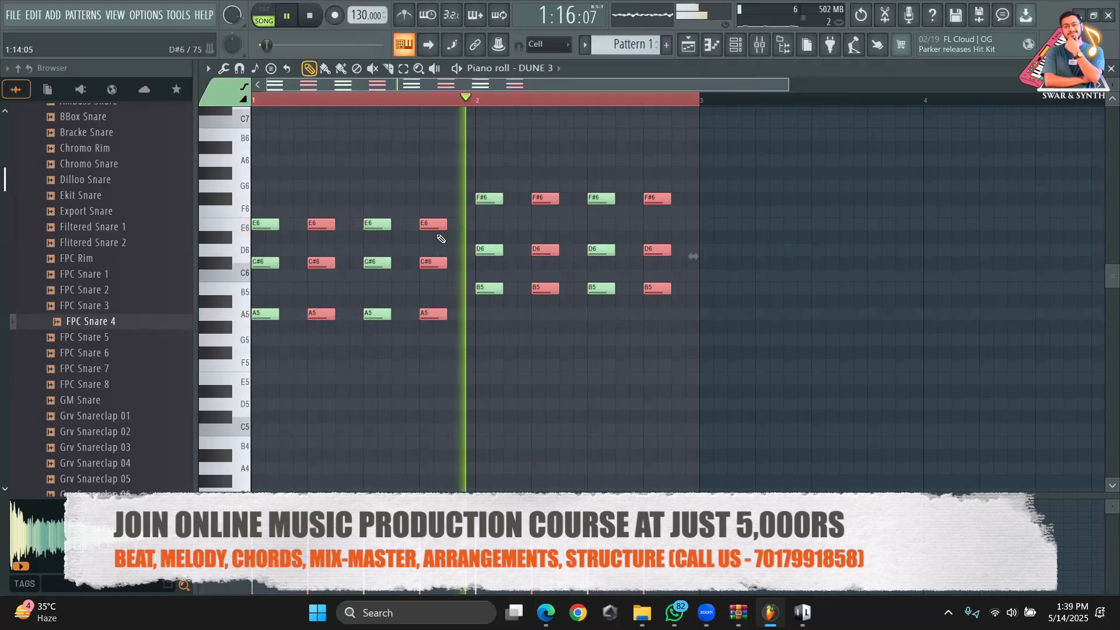
# Step: Stop playback of the arrangement and return to the playlist
pyautogui.press('space')
pyautogui.click(690, 46)
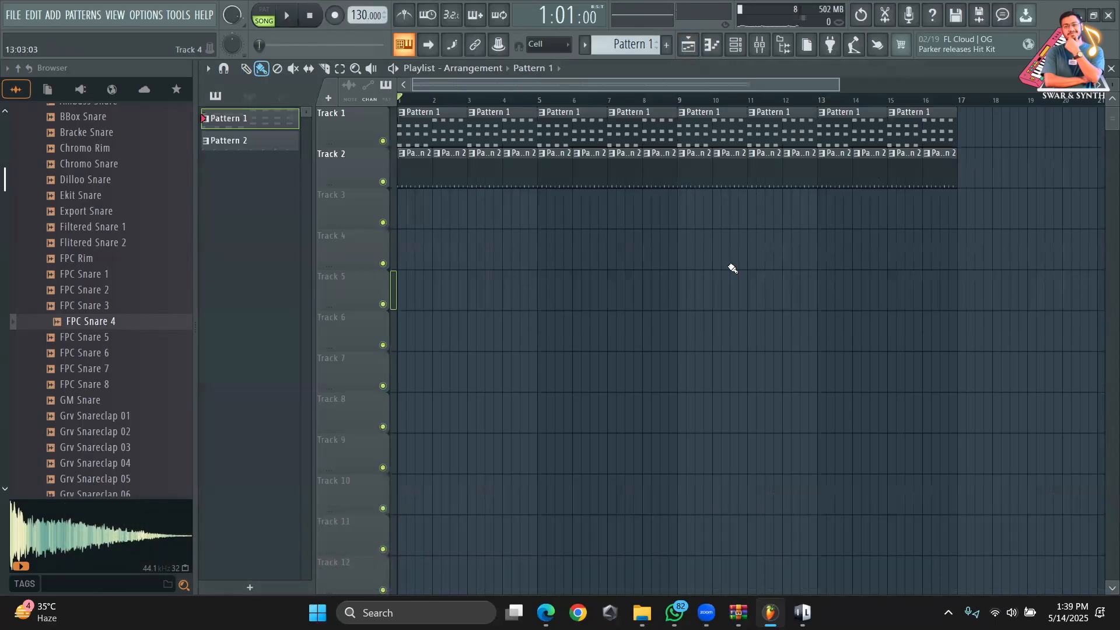
pyautogui.click(13, 15)
pyautogui.moveTo(81, 158)
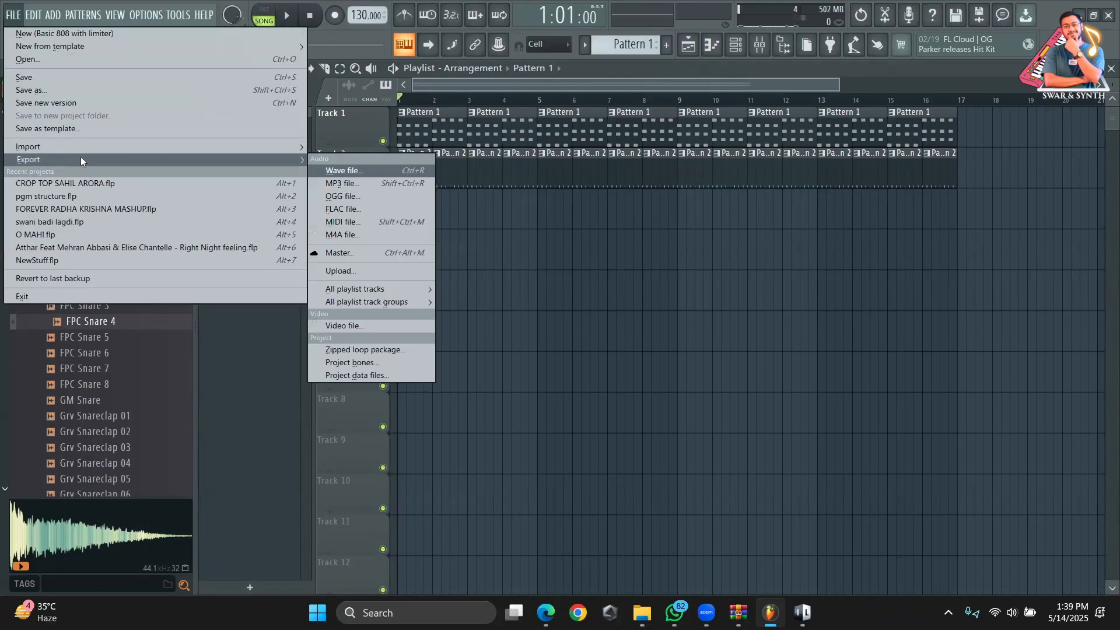
pyautogui.click(357, 183)
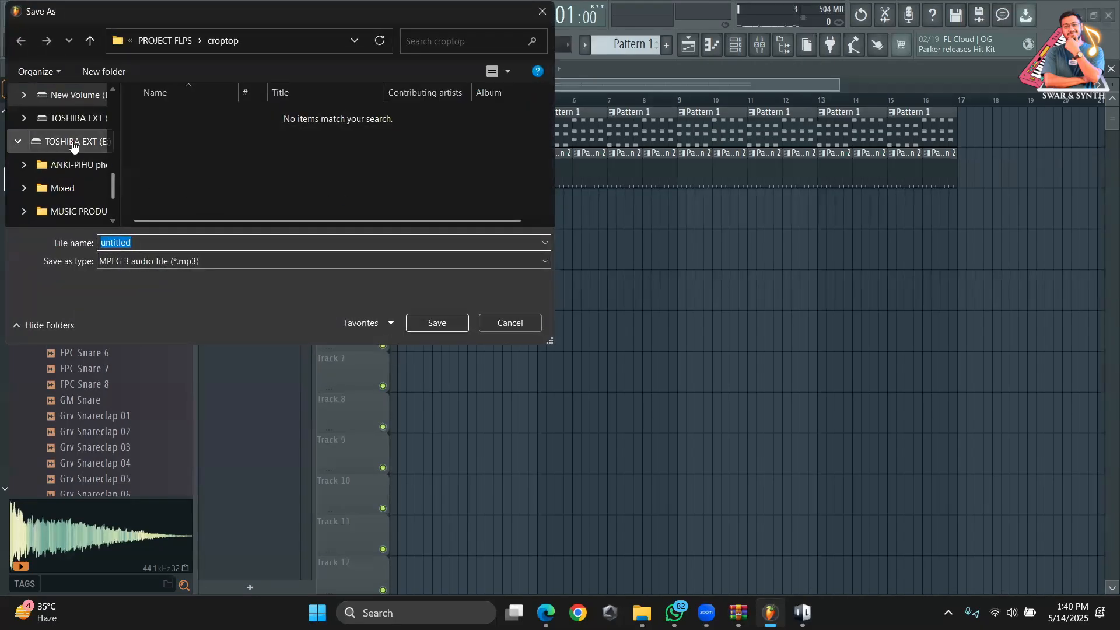
pyautogui.scroll(1, 73, 145)
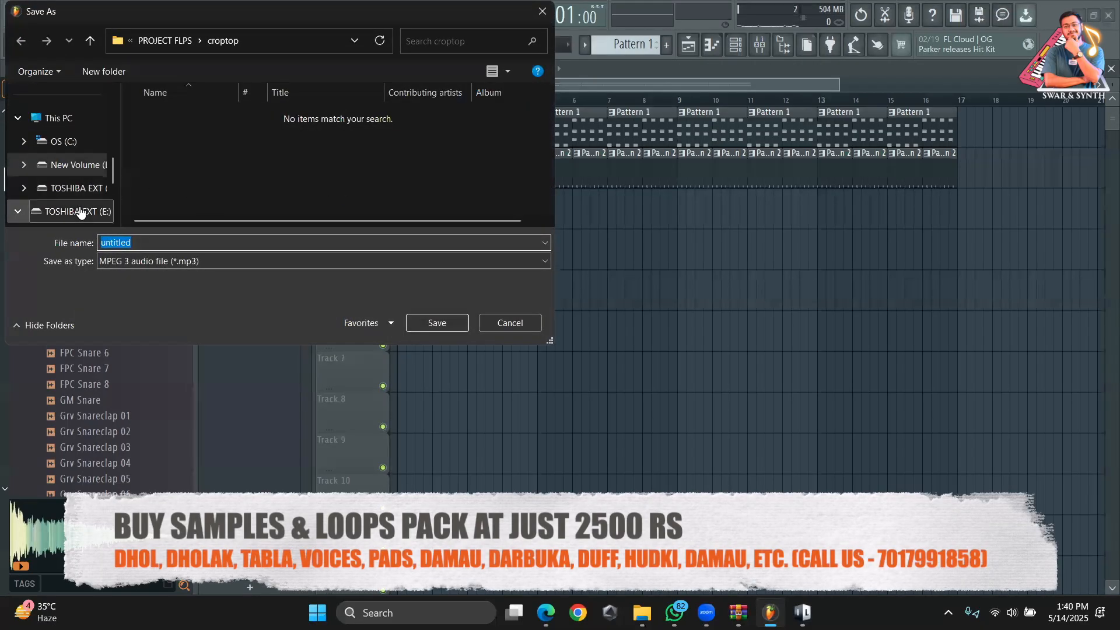
pyautogui.scroll(5, 64, 134)
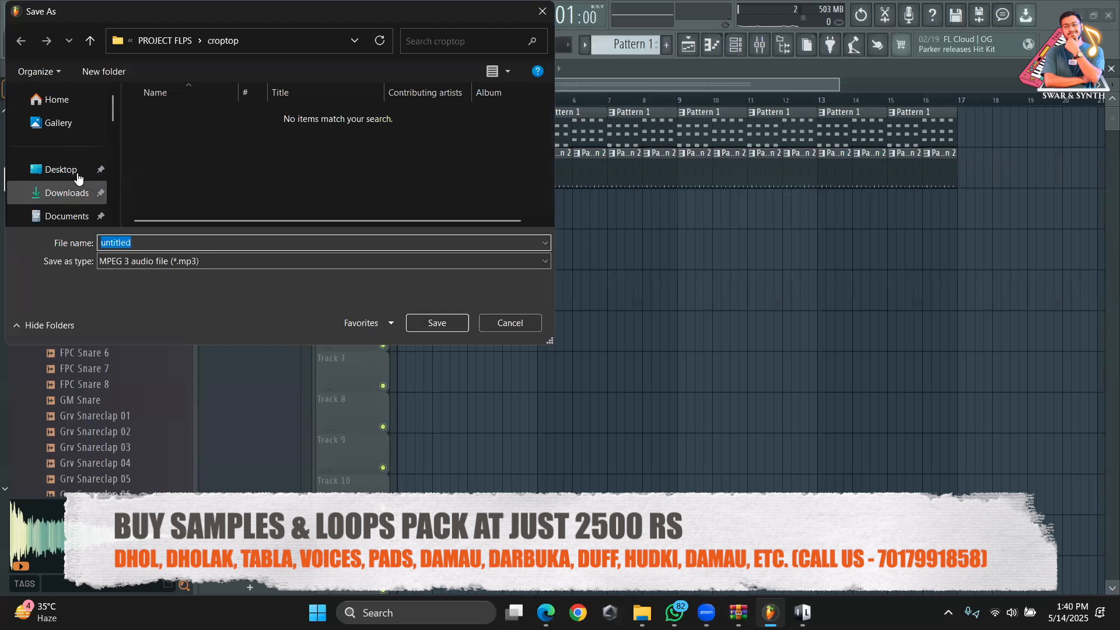
pyautogui.scroll(-3, 105, 128)
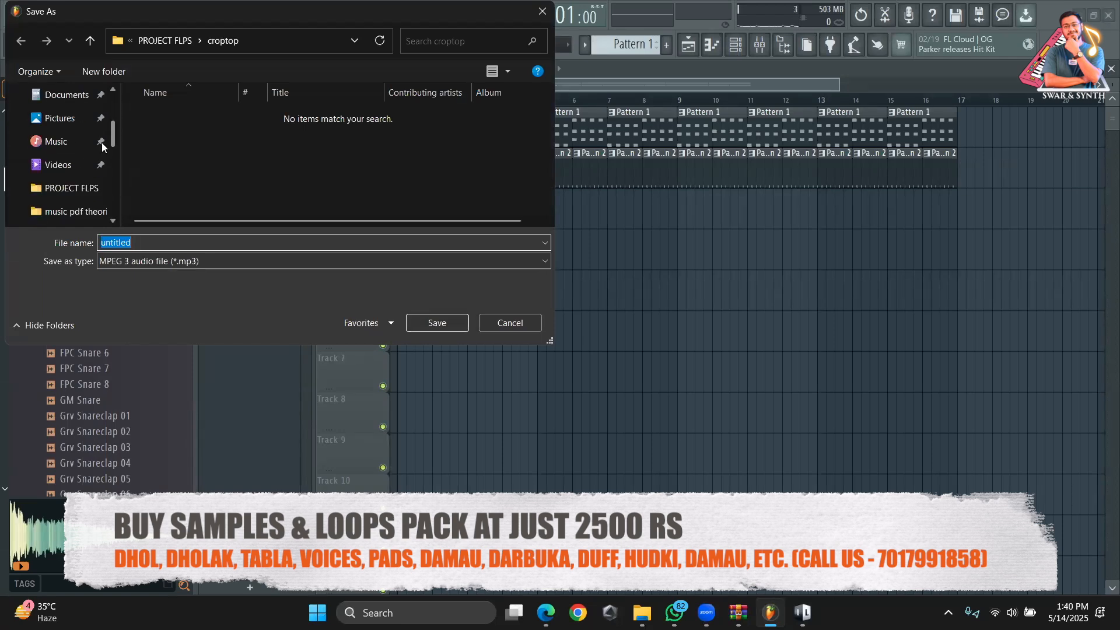
pyautogui.click(510, 323)
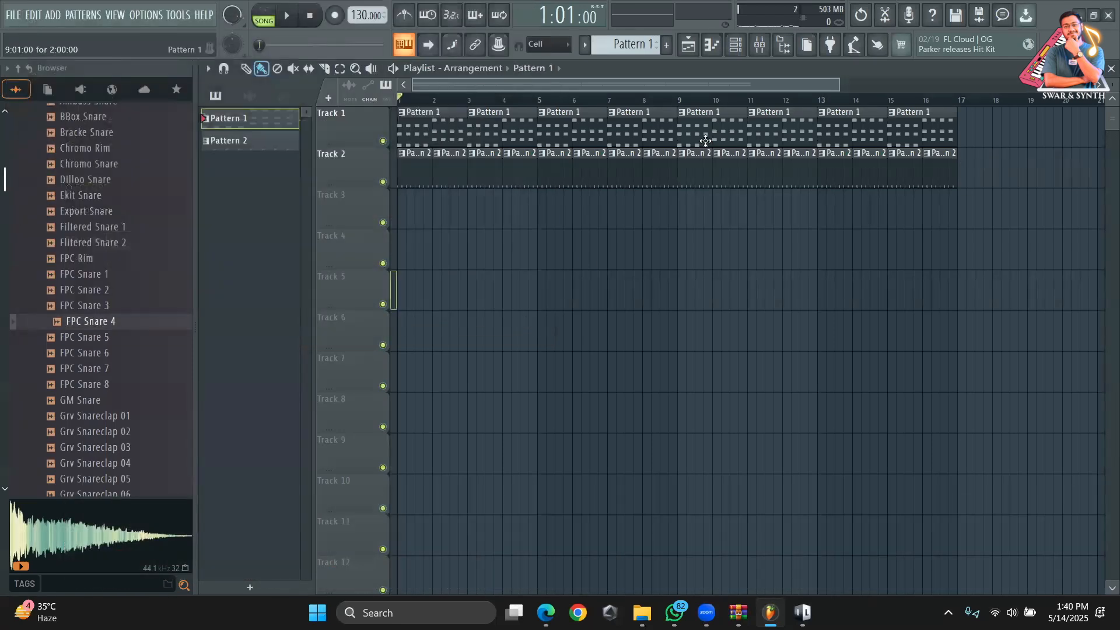